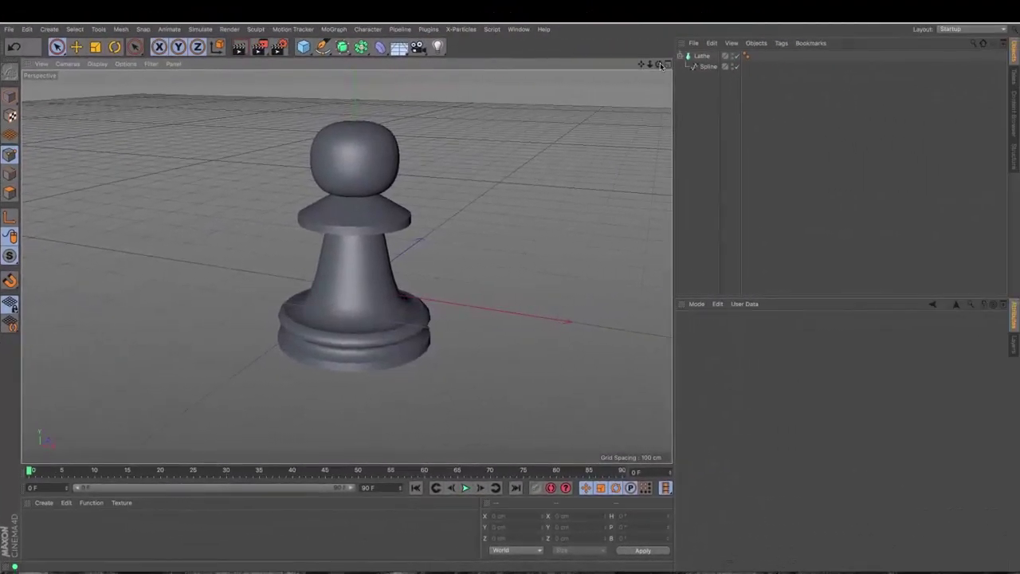
# Orbit the Perspective view low, then high, to inspect the lathed pawn.
pyautogui.moveTo(660, 66); pyautogui.dragTo(482, 290)
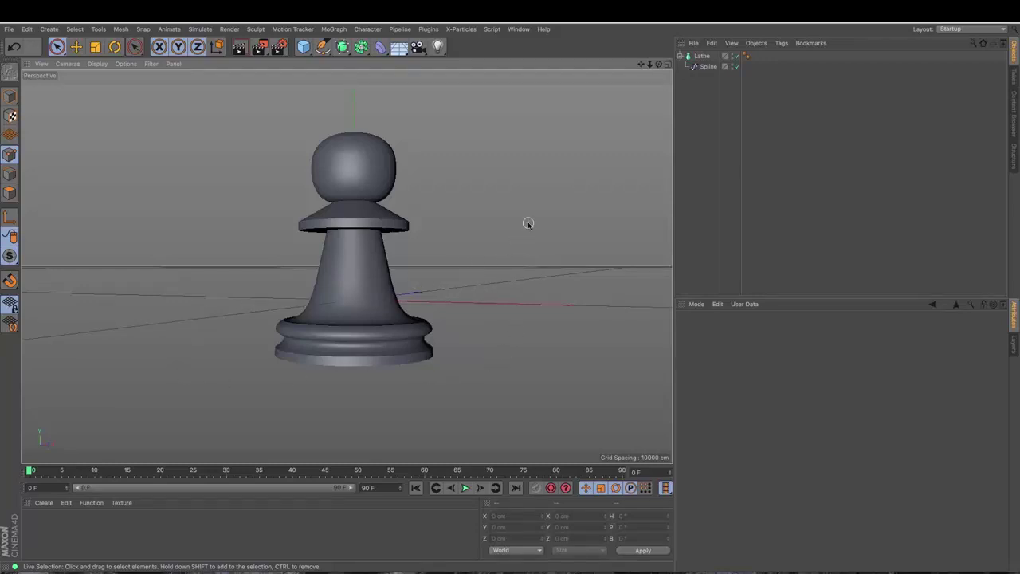
pyautogui.moveTo(660, 65); pyautogui.dragTo(346, 266)
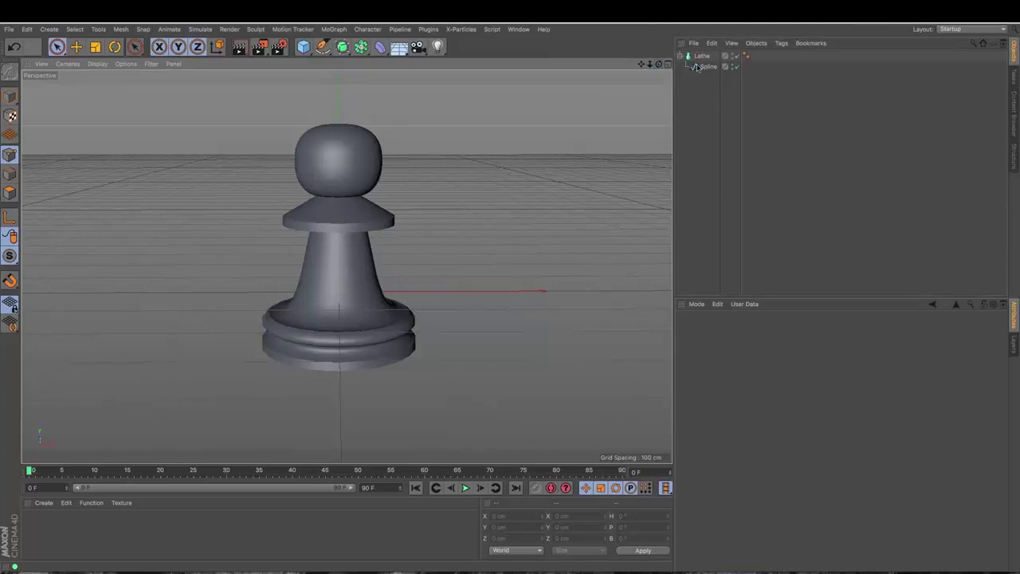
# Hide the Lathe and select the profile spline's head points in Front view.
pyautogui.click(738, 55)
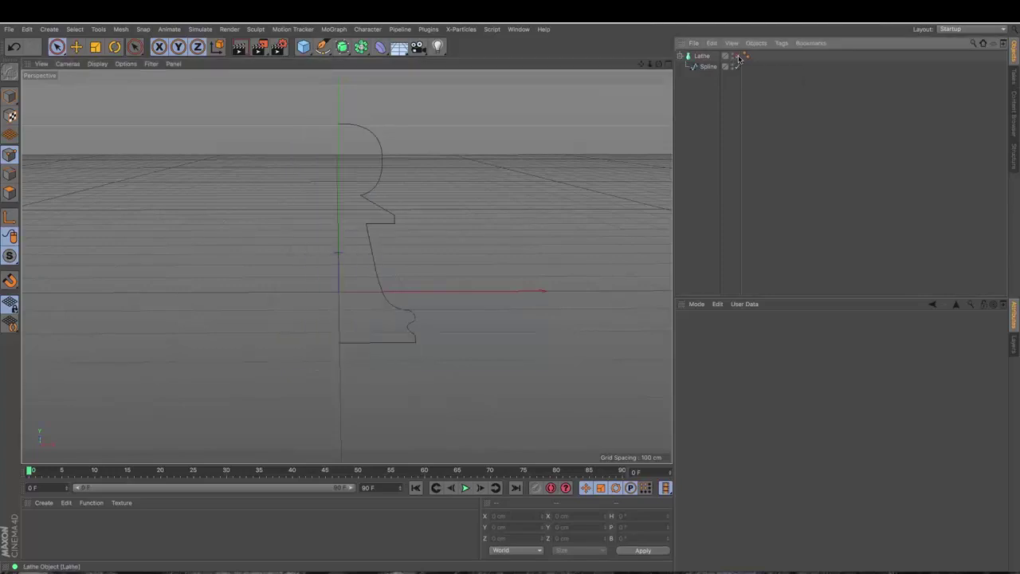
pyautogui.click(707, 67)
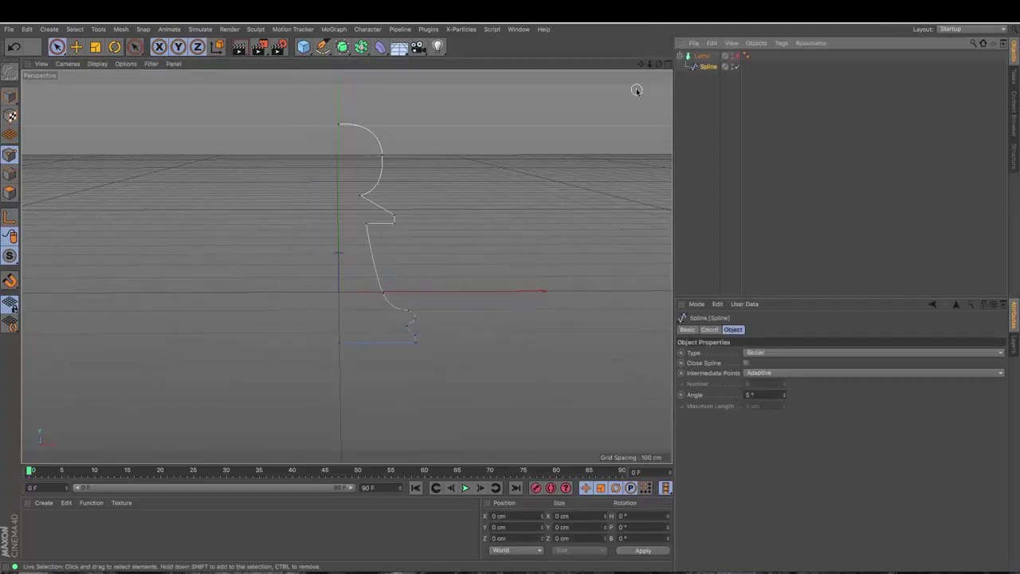
pyautogui.press('F4')
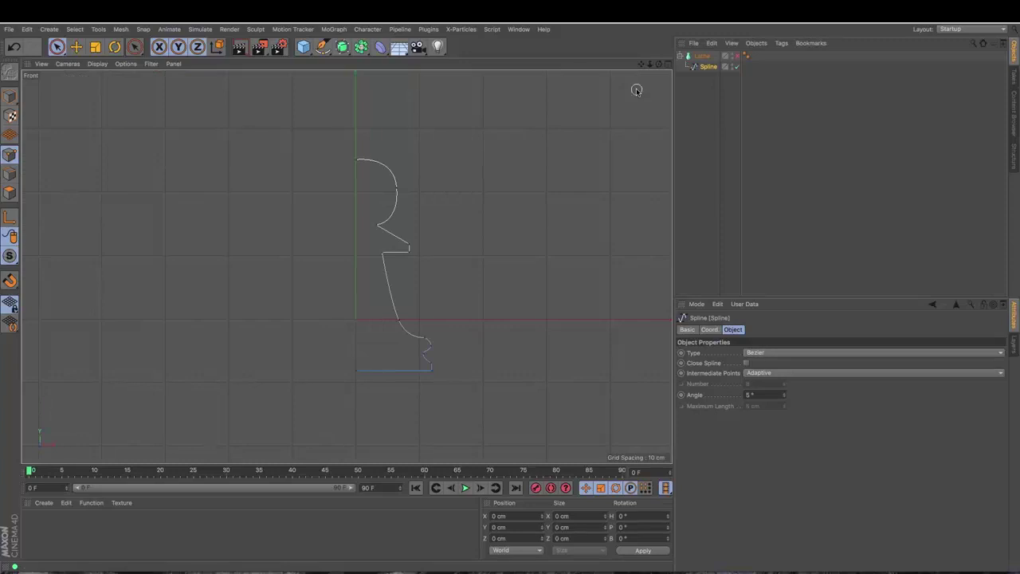
pyautogui.click(355, 159)
pyautogui.click(395, 187)
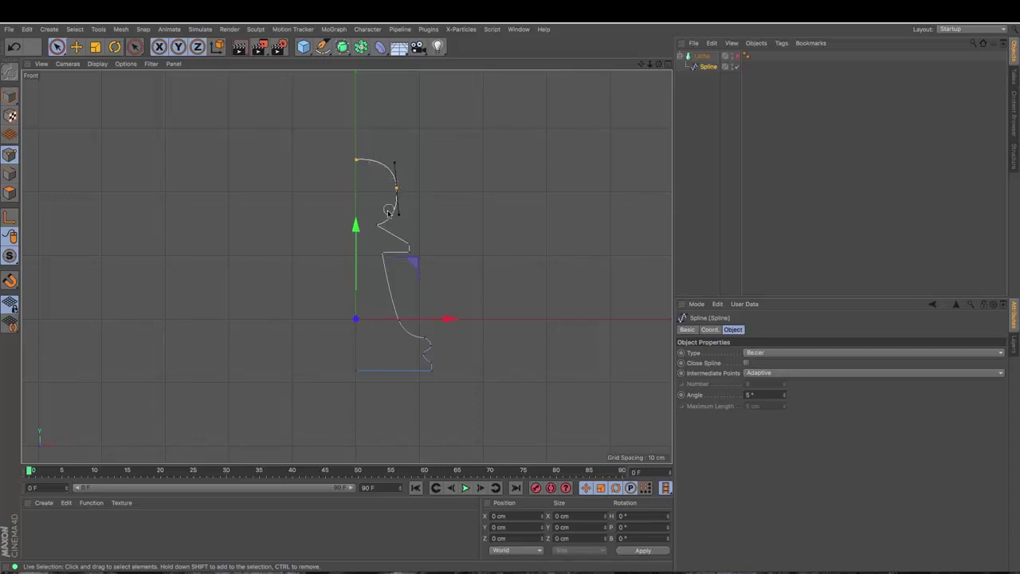
pyautogui.keyDown('shift'); pyautogui.moveTo(381, 225); pyautogui.dragTo(380, 253); pyautogui.keyUp('shift')
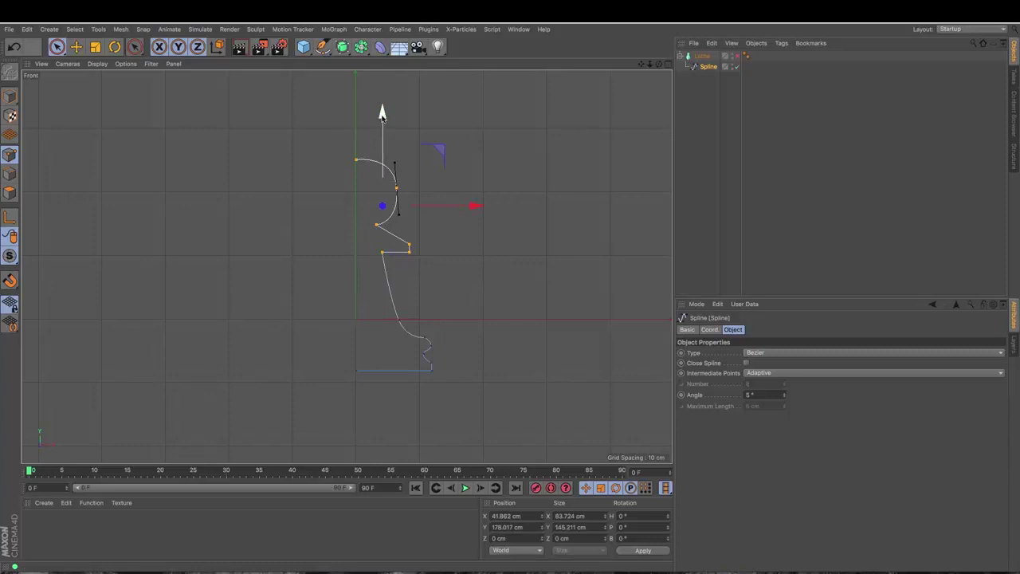
# Raise the head points and the topmost point, then show the lathed piece again.
pyautogui.moveTo(382, 114); pyautogui.dragTo(382, 76)
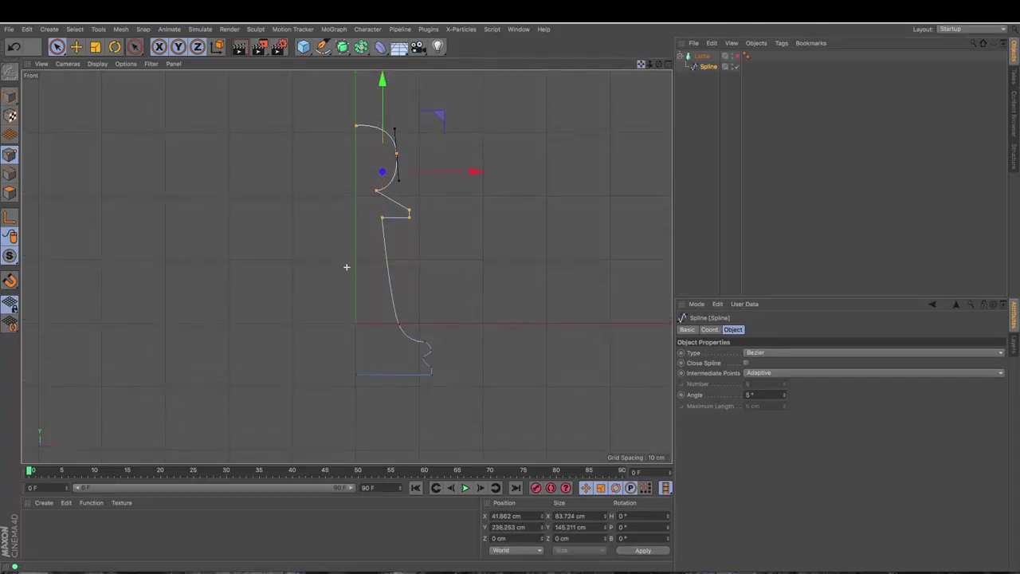
pyautogui.moveTo(647, 67); pyautogui.dragTo(650, 149)
pyautogui.click(348, 199)
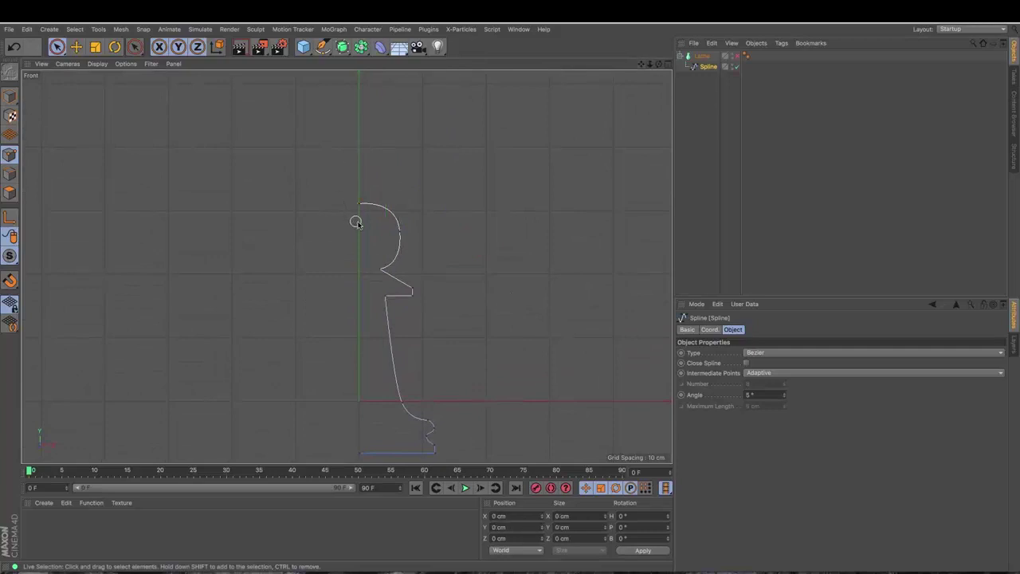
pyautogui.click(359, 206)
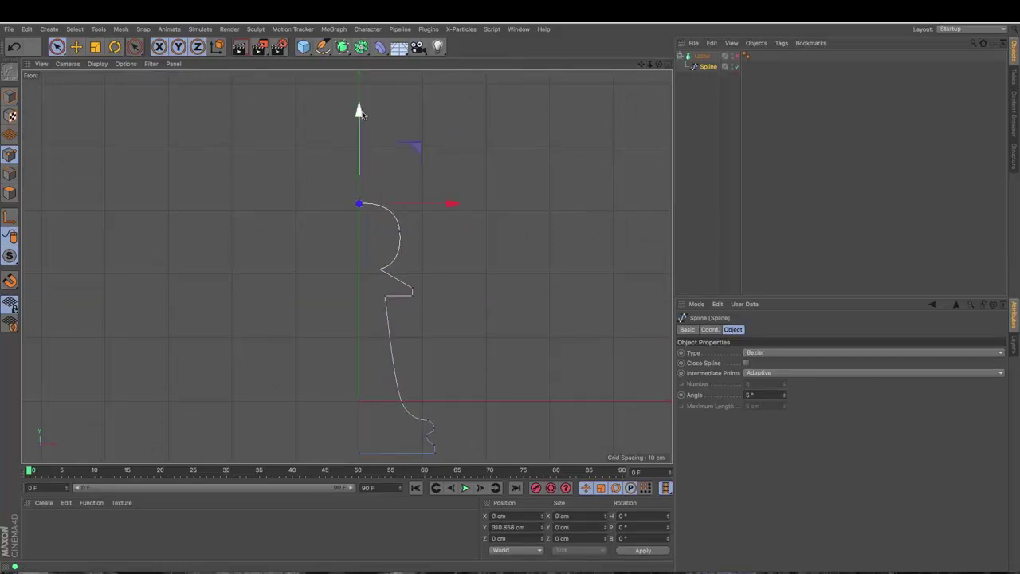
pyautogui.moveTo(359, 110); pyautogui.dragTo(366, 83)
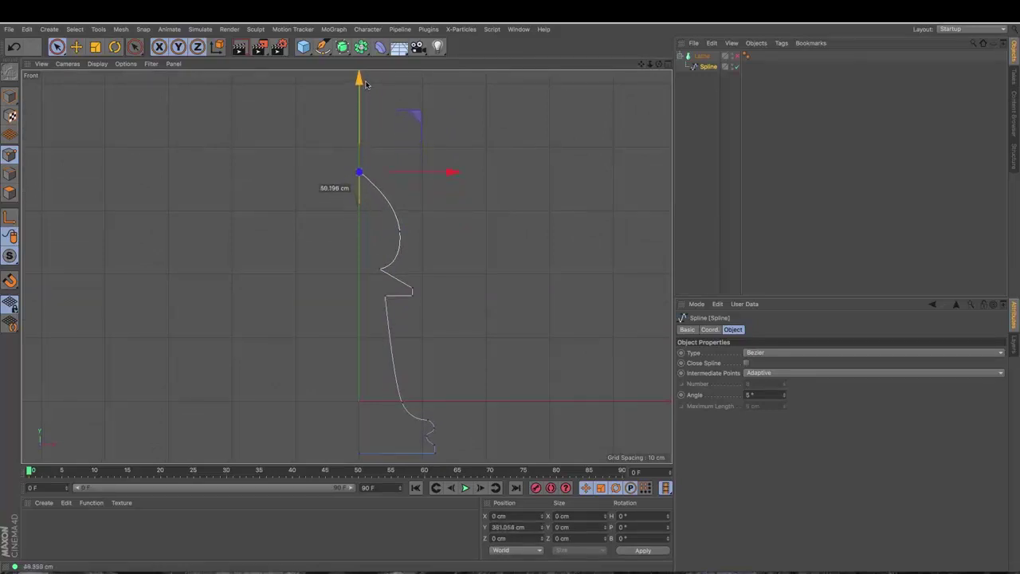
pyautogui.click(737, 57)
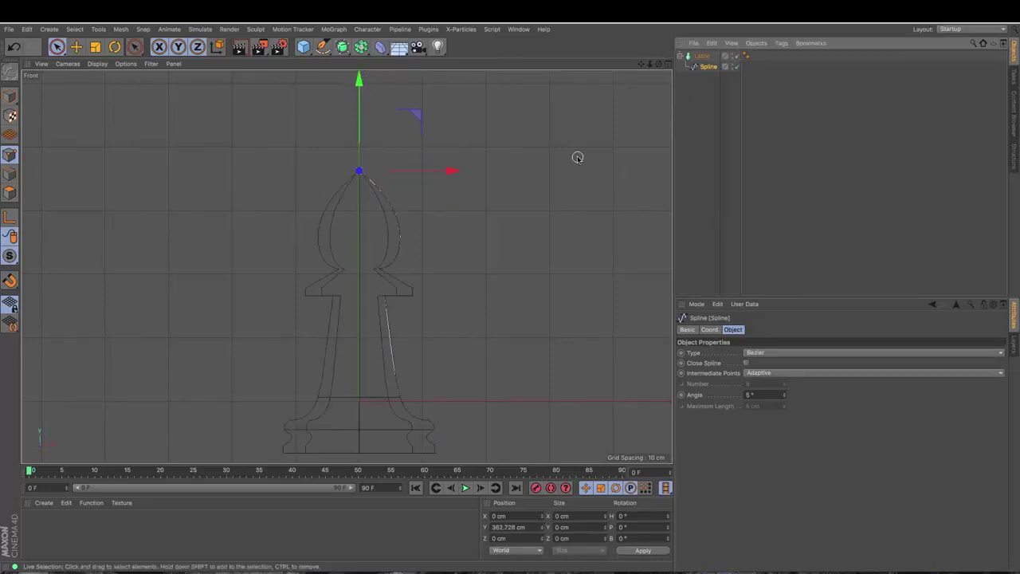
pyautogui.press('F1')
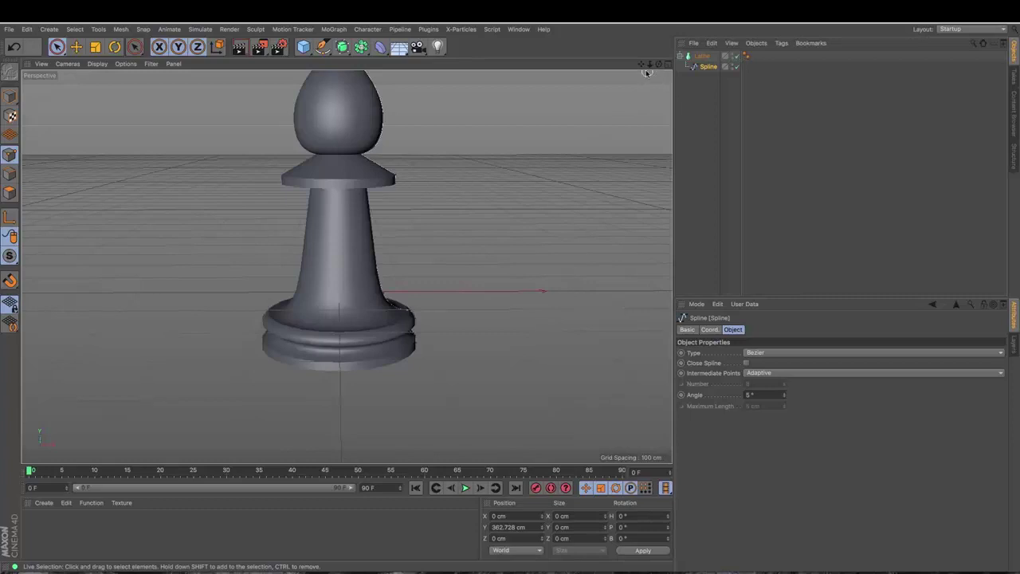
pyautogui.scroll(2, 607, 146)
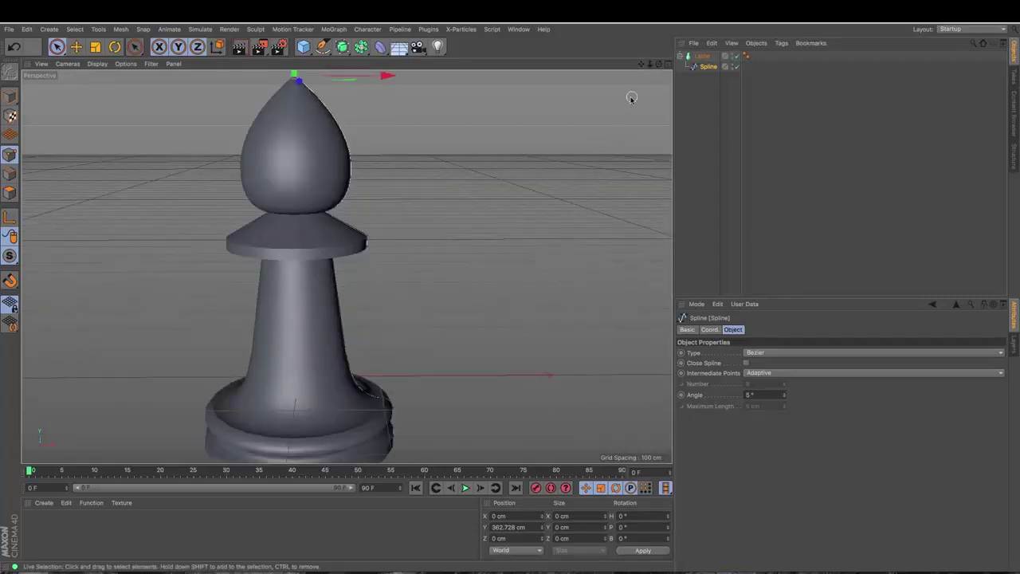
pyautogui.moveTo(650, 64)
pyautogui.mouseDown()
pyautogui.moveTo(661, 68)
pyautogui.moveTo(346, 266)
pyautogui.moveTo(536, 133)
pyautogui.mouseUp()
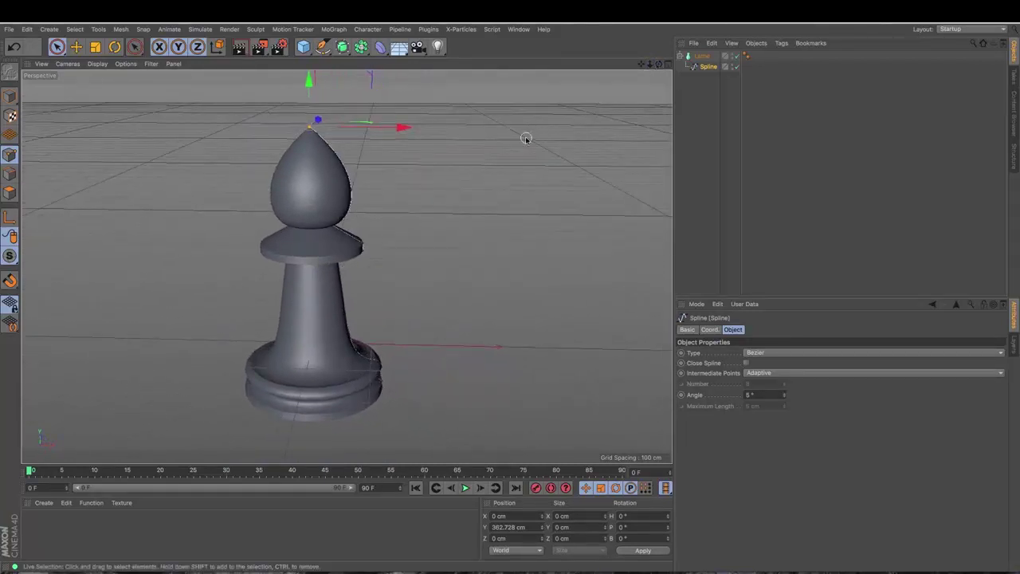
pyautogui.press('F4')
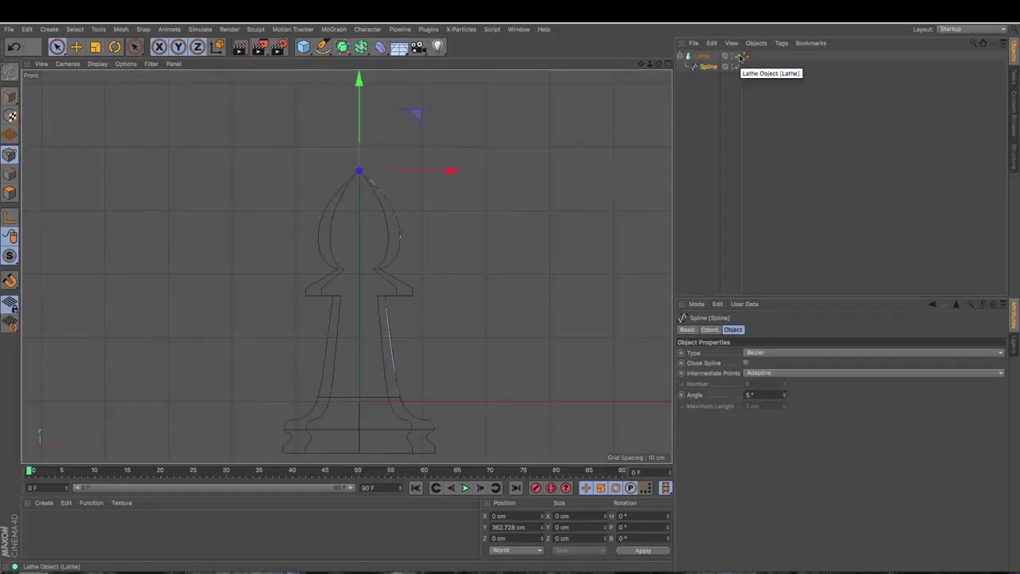
# Hide the Lathe and zoom in on the top of the profile spline, Move tool active.
pyautogui.click(736, 56)
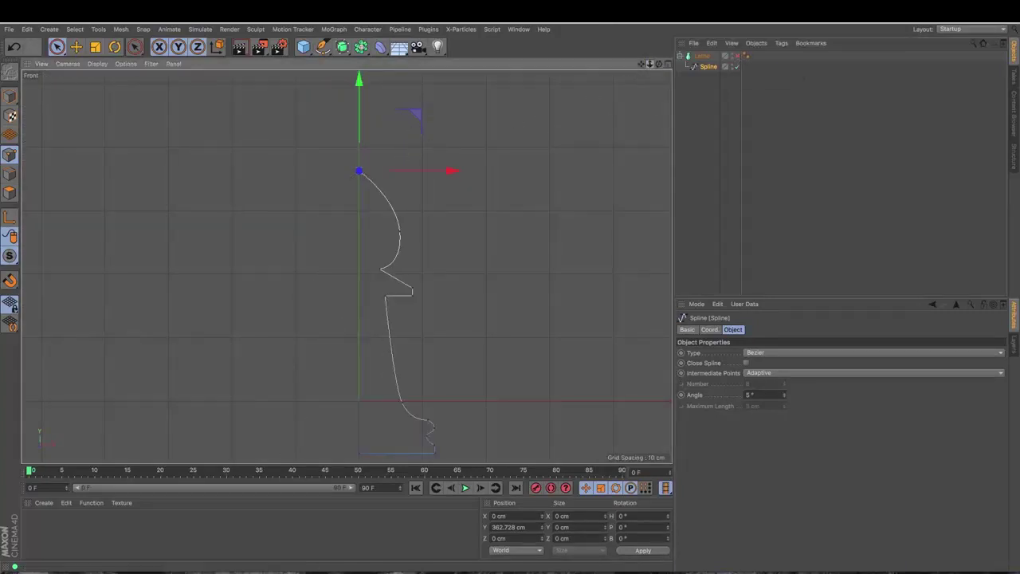
pyautogui.scroll(5, 347, 266)
pyautogui.moveTo(641, 63); pyautogui.dragTo(618, 92)
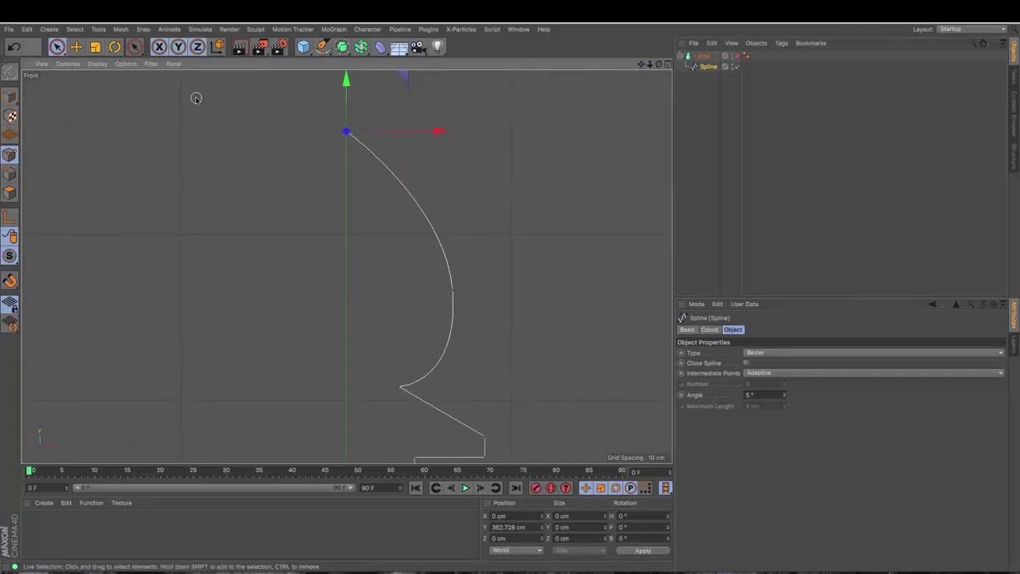
pyautogui.click(76, 49)
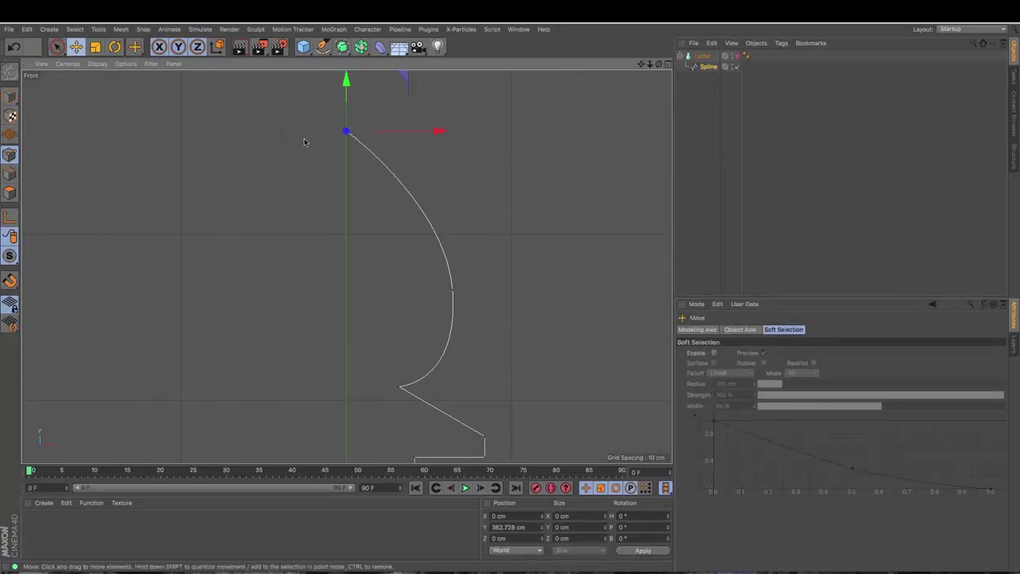
# Raise an upper head point and lift the profile's top endpoint well above the head.
pyautogui.click(381, 161)
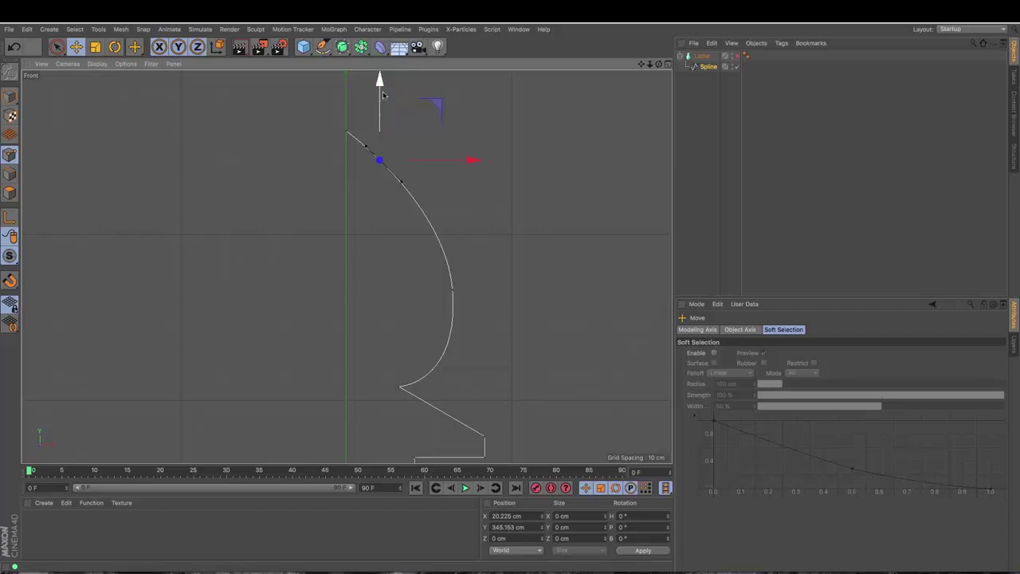
pyautogui.moveTo(379, 108); pyautogui.dragTo(385, 77)
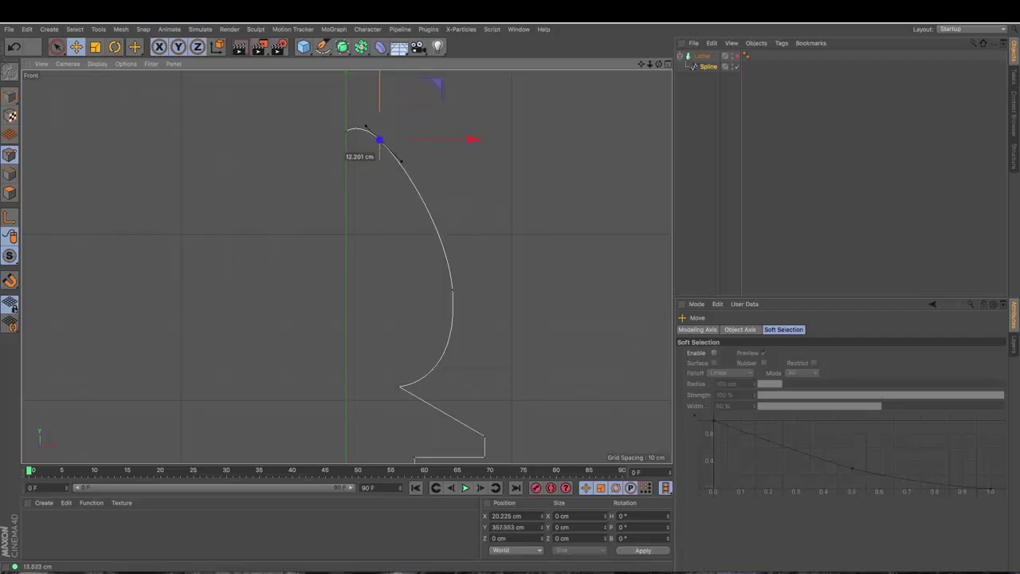
pyautogui.click(346, 130)
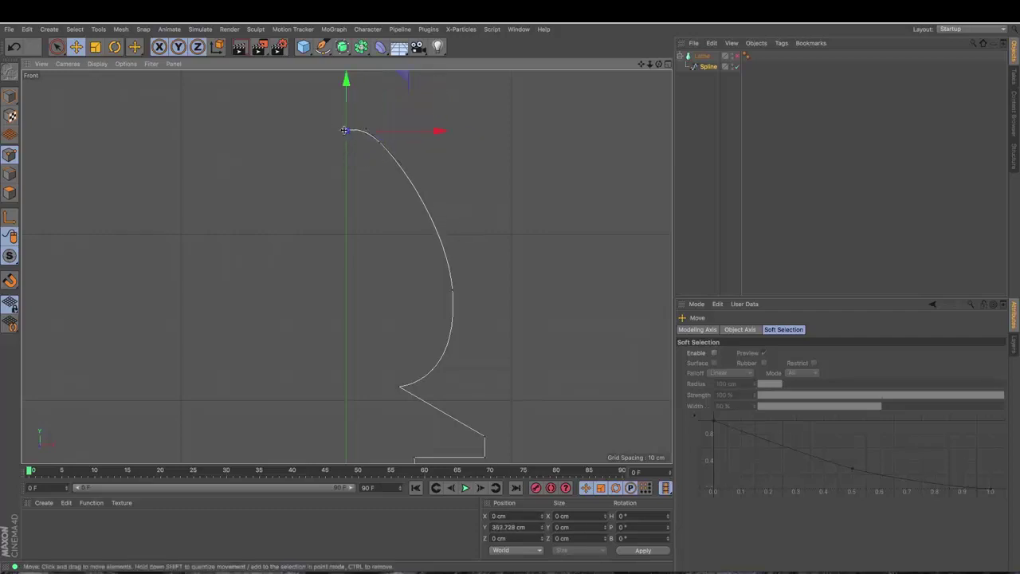
pyautogui.moveTo(346, 80); pyautogui.dragTo(346, 11)
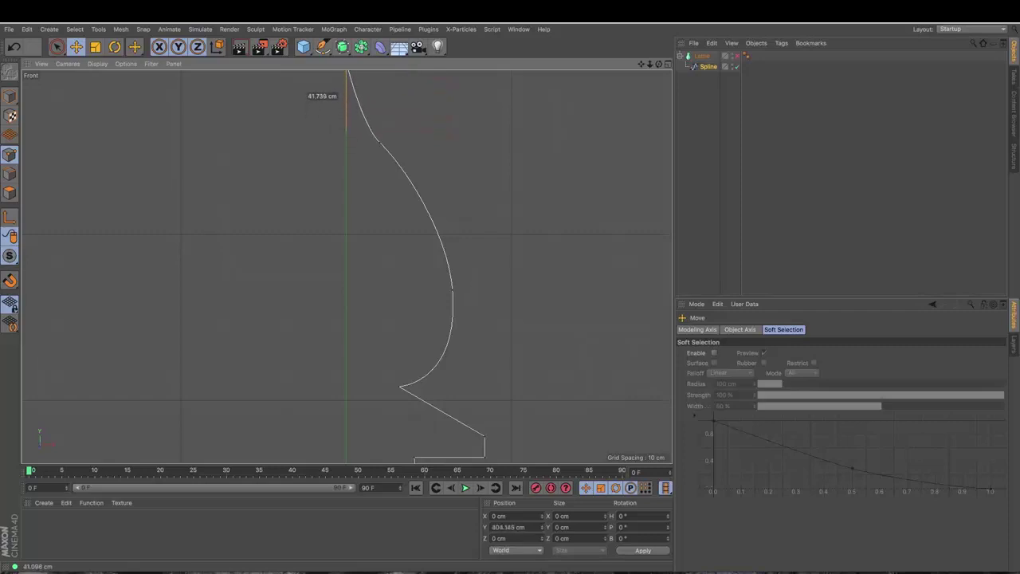
pyautogui.moveTo(643, 65); pyautogui.dragTo(510, 290)
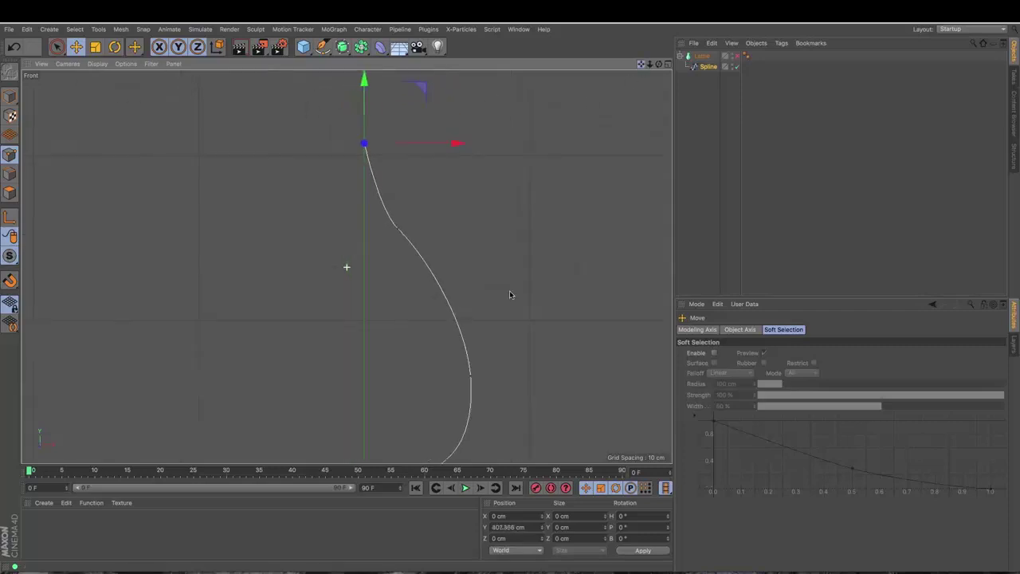
# Push the point just below the top outward and lengthen its tangent to smooth the curve.
pyautogui.click(381, 186)
pyautogui.moveTo(431, 186); pyautogui.dragTo(461, 186)
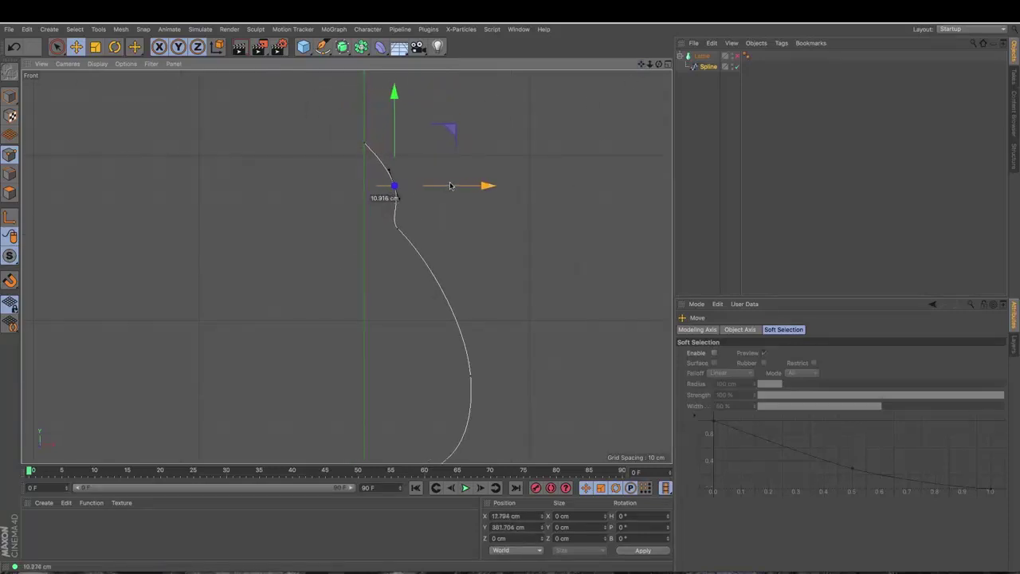
pyautogui.moveTo(405, 120); pyautogui.dragTo(405, 107)
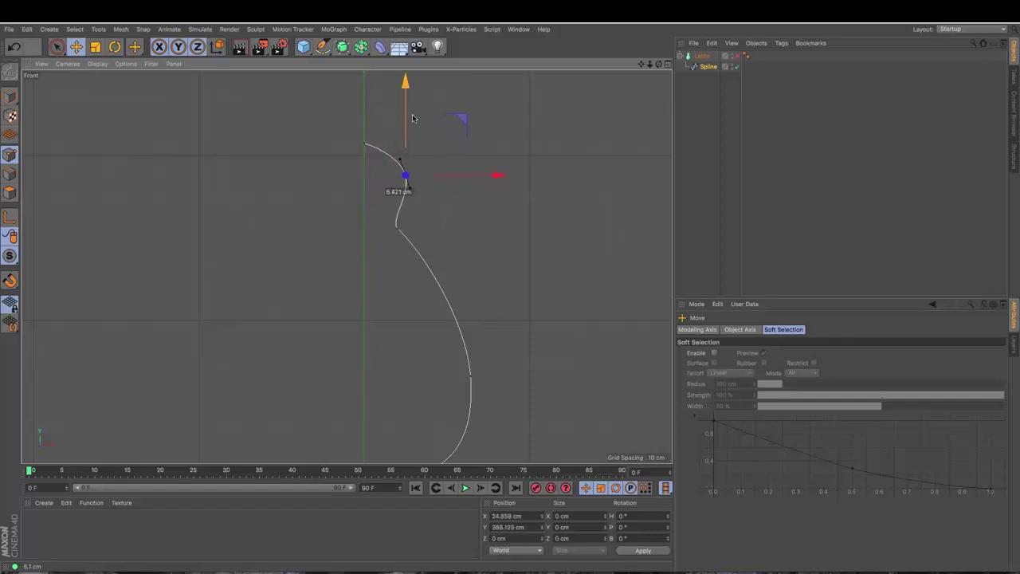
pyautogui.moveTo(486, 174); pyautogui.dragTo(499, 174)
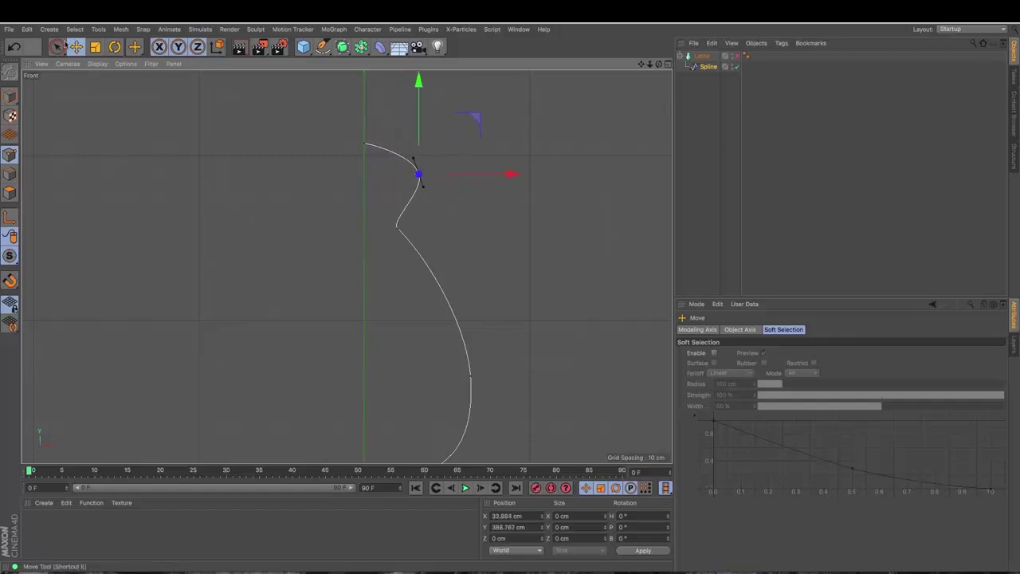
pyautogui.click(57, 46)
pyautogui.click(75, 48)
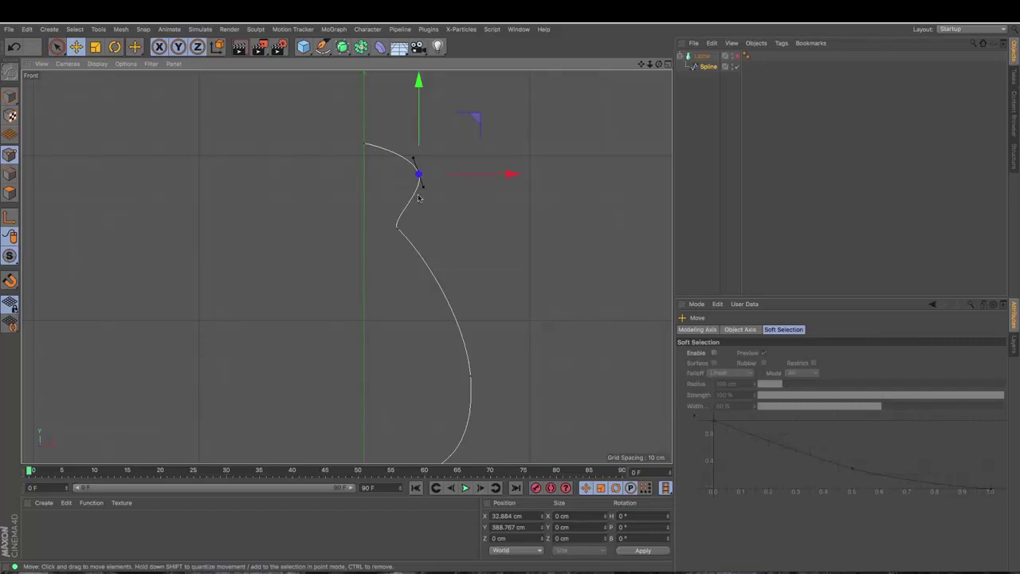
pyautogui.moveTo(425, 191); pyautogui.dragTo(425, 202)
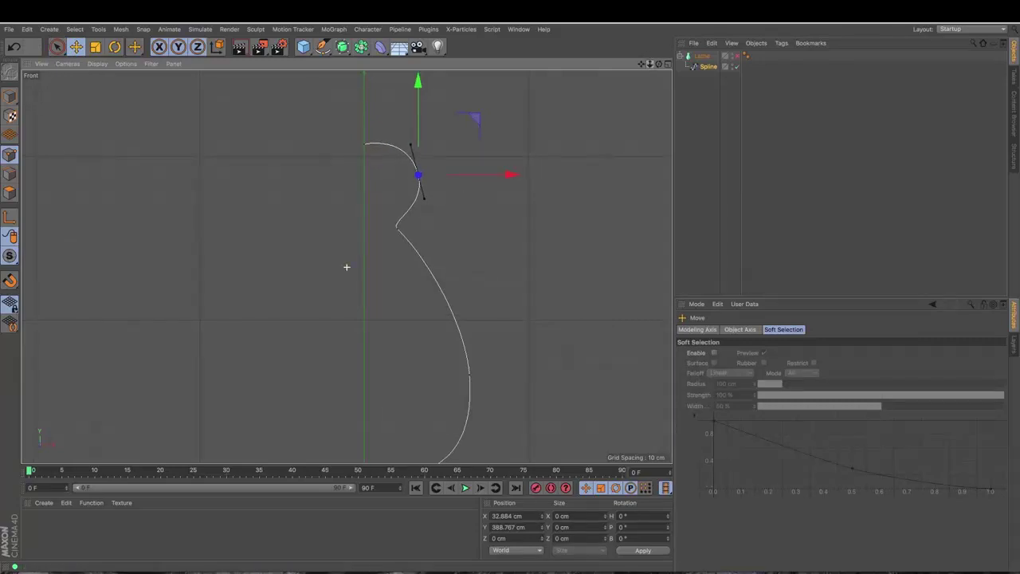
# Nudge the top points and widen the head's lower bulge, then view it in Perspective.
pyautogui.scroll(-3, 347, 268)
pyautogui.scroll(-2, 347, 267)
pyautogui.scroll(-2, 346, 267)
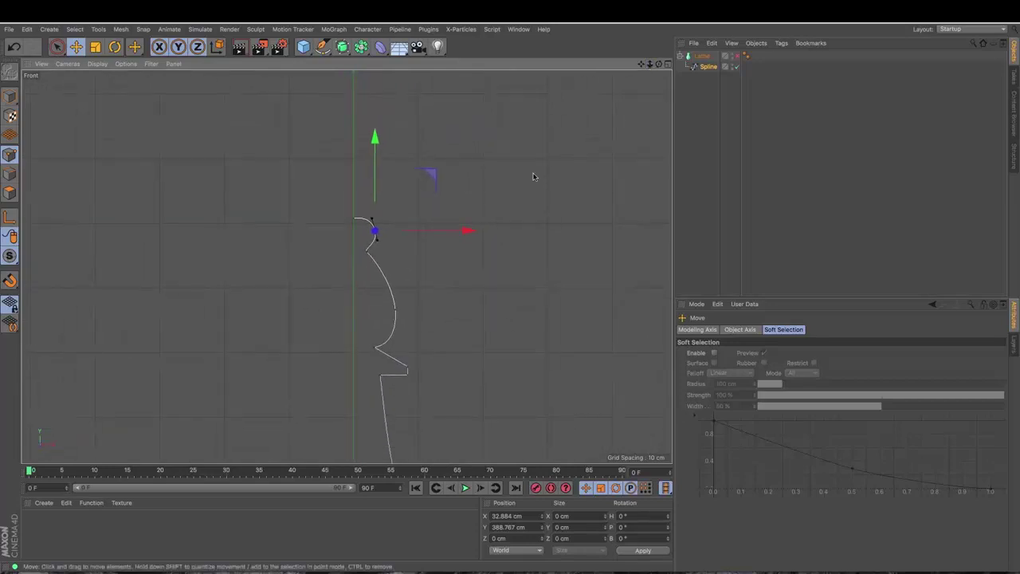
pyautogui.moveTo(466, 230); pyautogui.dragTo(463, 231)
pyautogui.moveTo(371, 137); pyautogui.dragTo(371, 147)
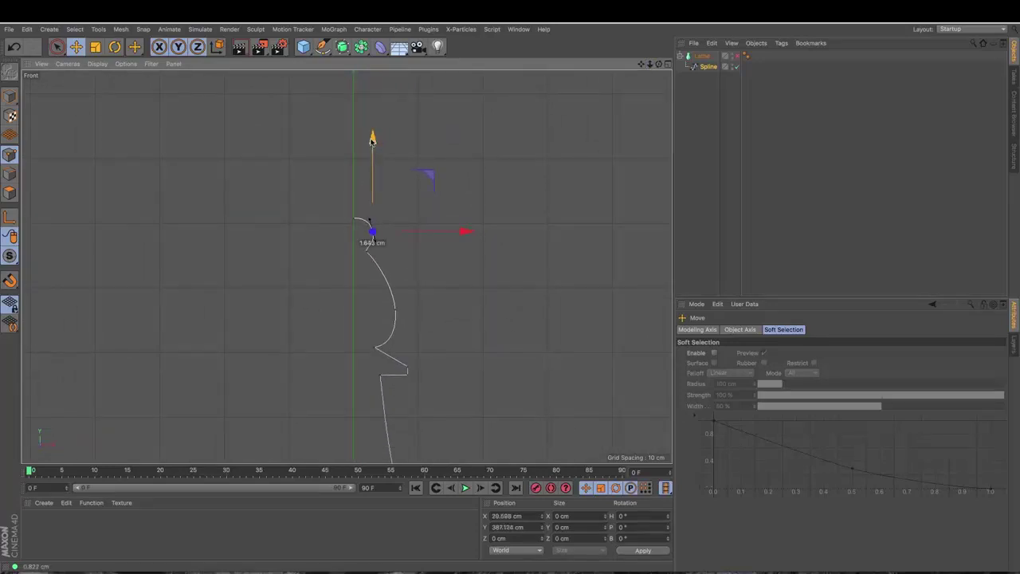
pyautogui.click(396, 310)
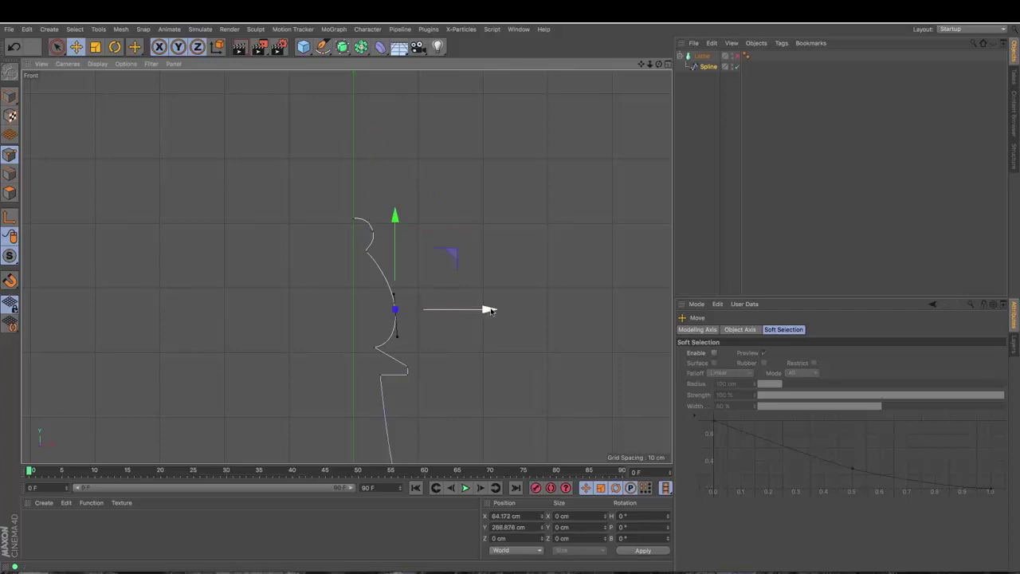
pyautogui.moveTo(486, 310); pyautogui.dragTo(501, 310)
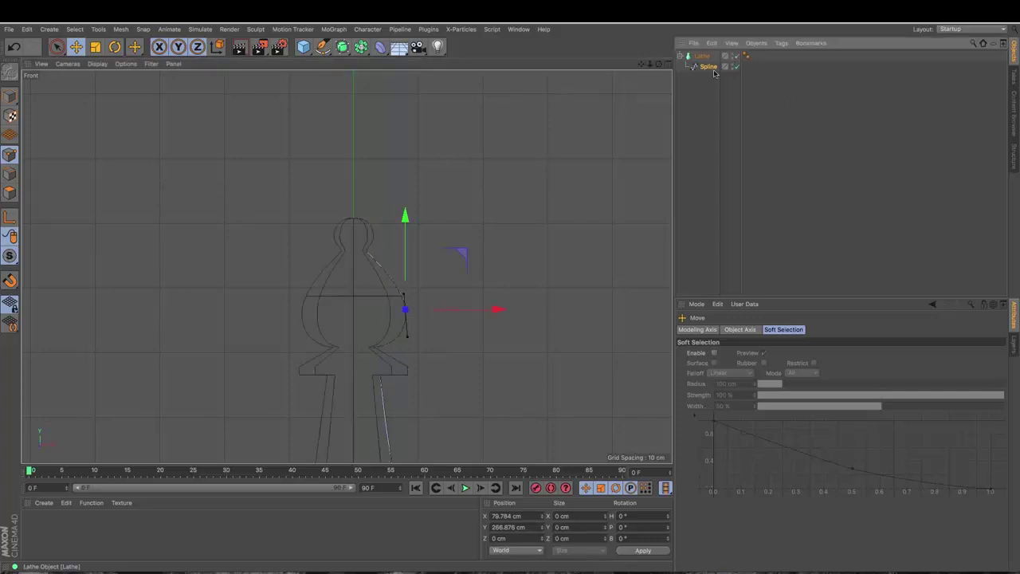
pyautogui.press('F1')
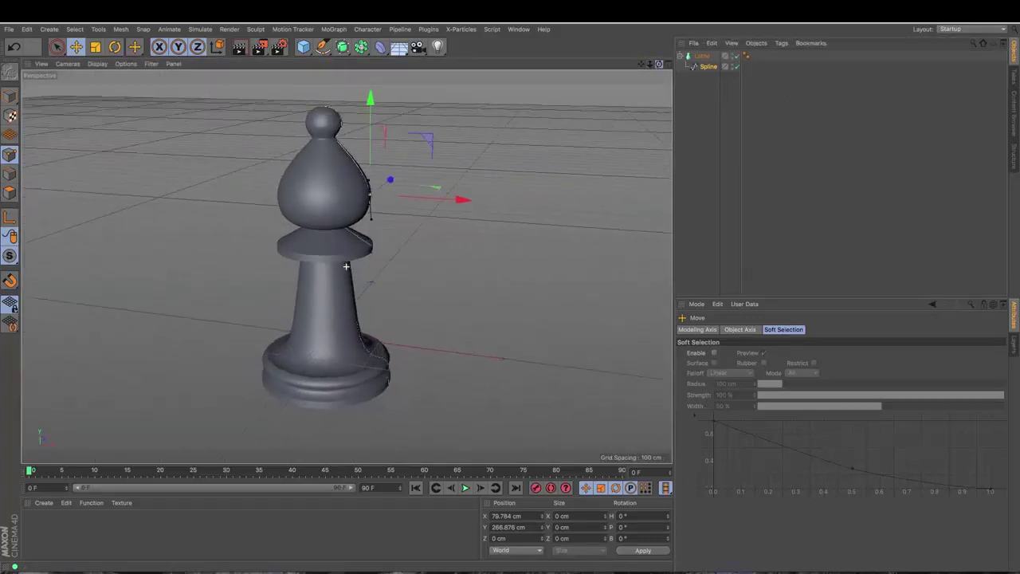
# Select the profile's top points with Live Selection and drag them up along Y.
pyautogui.moveTo(660, 64); pyautogui.dragTo(346, 267)
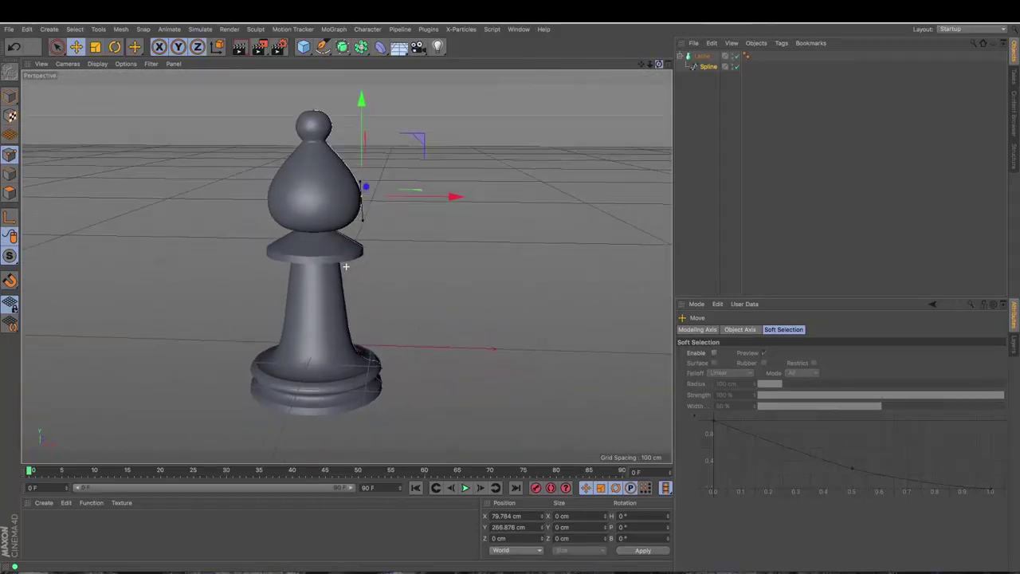
pyautogui.press('9')
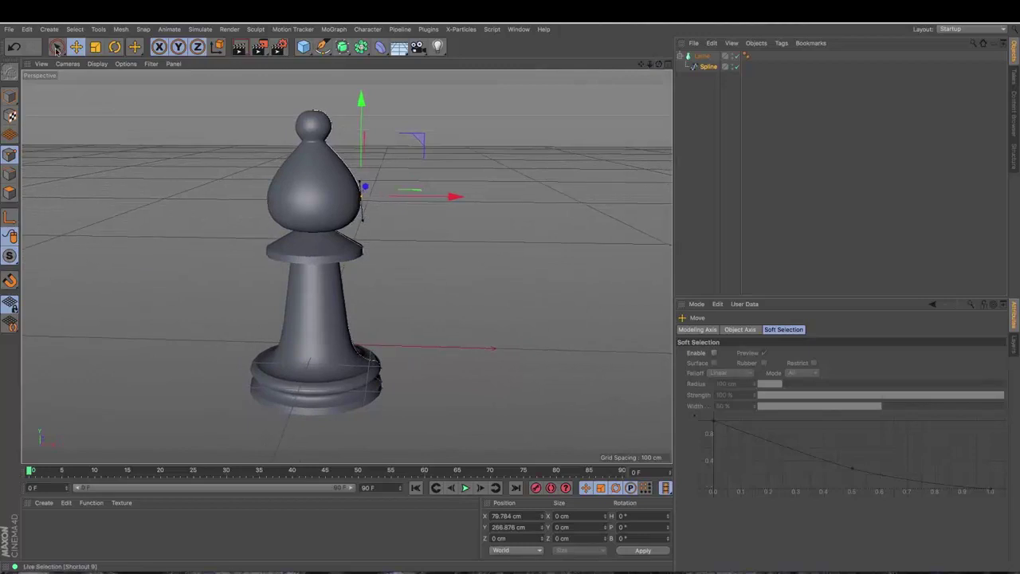
pyautogui.click(326, 138)
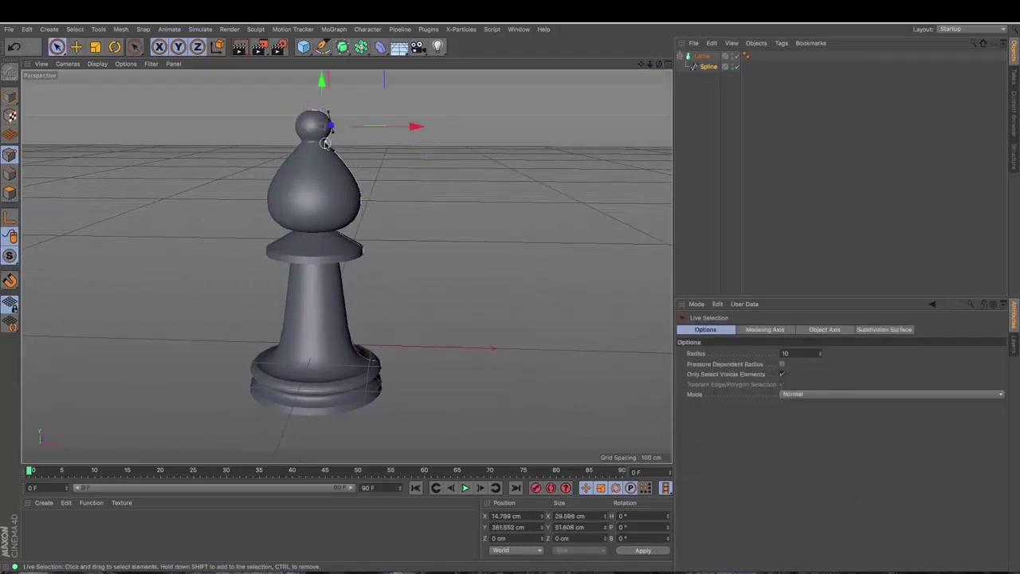
pyautogui.moveTo(321, 93); pyautogui.dragTo(321, 77)
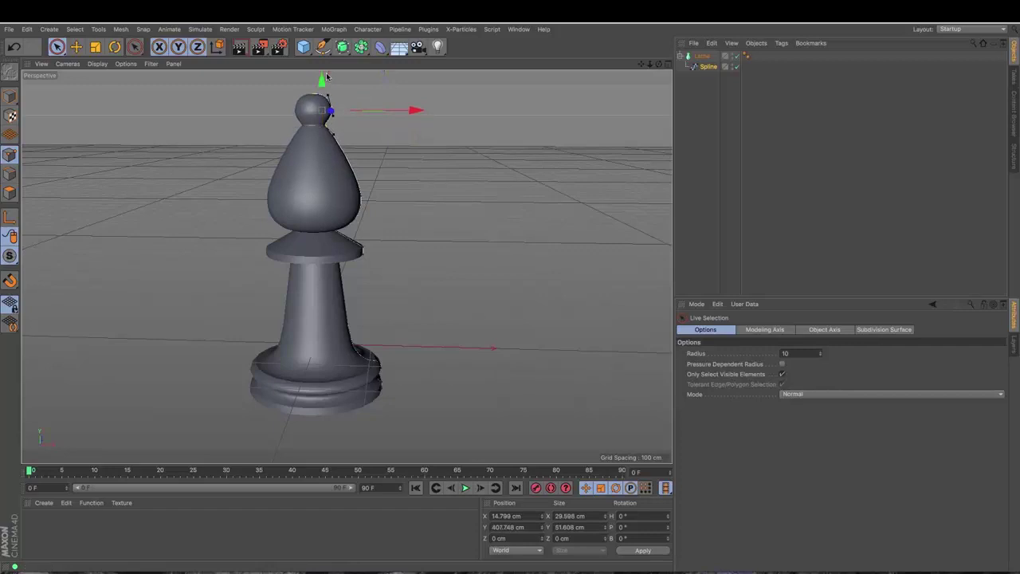
pyautogui.moveTo(645, 66); pyautogui.dragTo(664, 86)
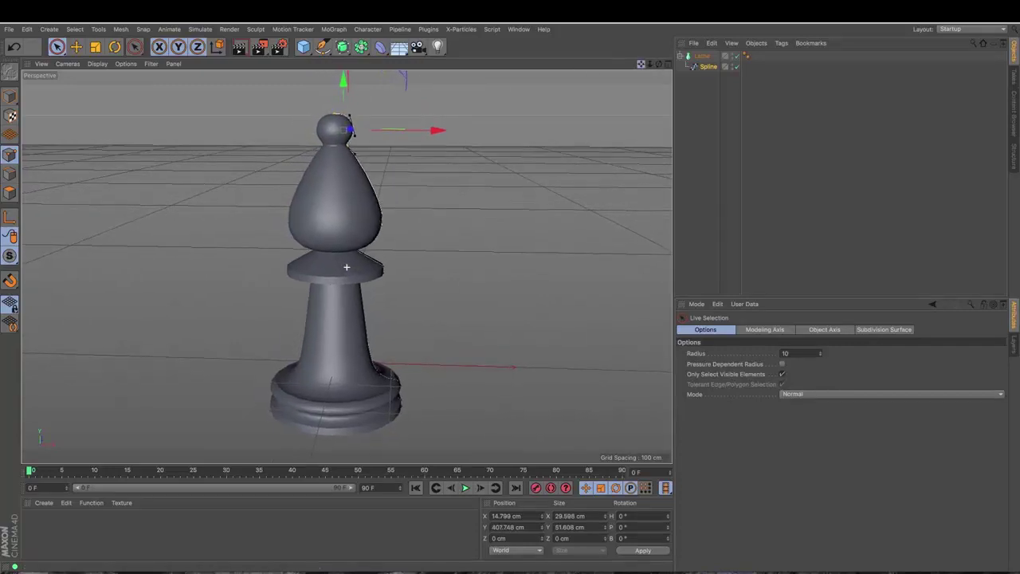
pyautogui.click(580, 187)
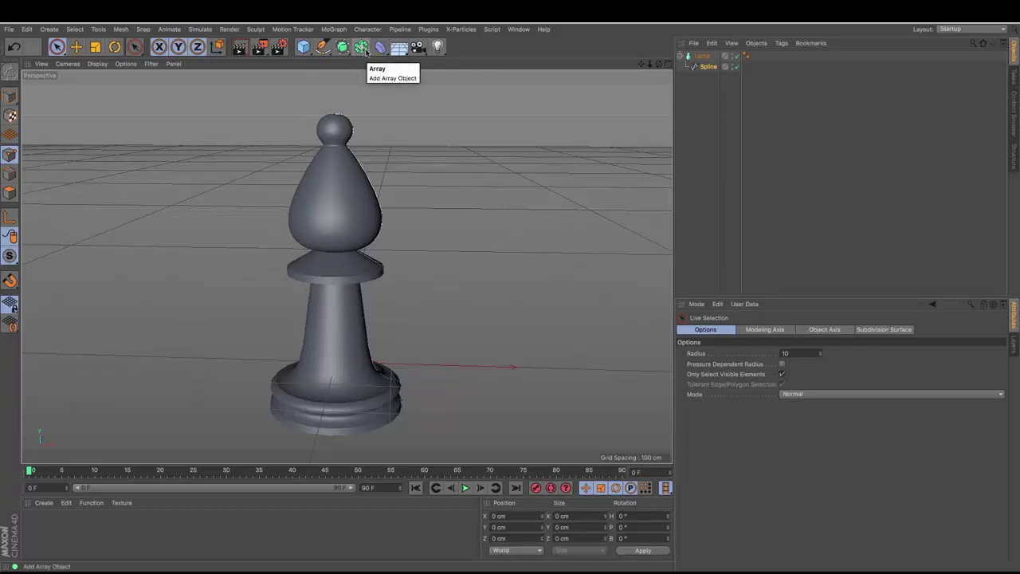
# Add a Boole object from the generator flyout and make the Lathe its child.
pyautogui.click(364, 48)
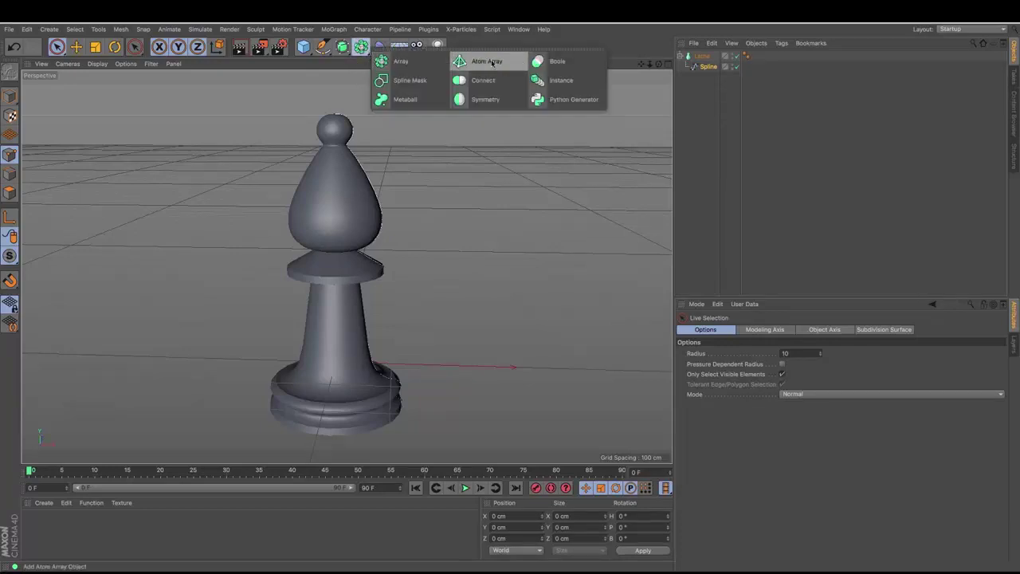
pyautogui.click(567, 64)
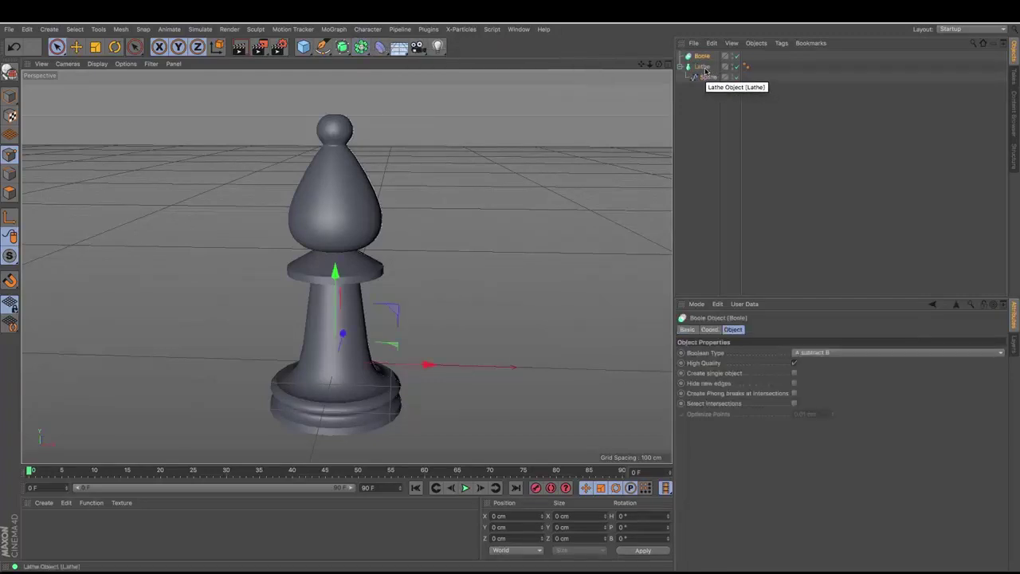
pyautogui.click(705, 69)
pyautogui.moveTo(704, 68); pyautogui.dragTo(703, 57)
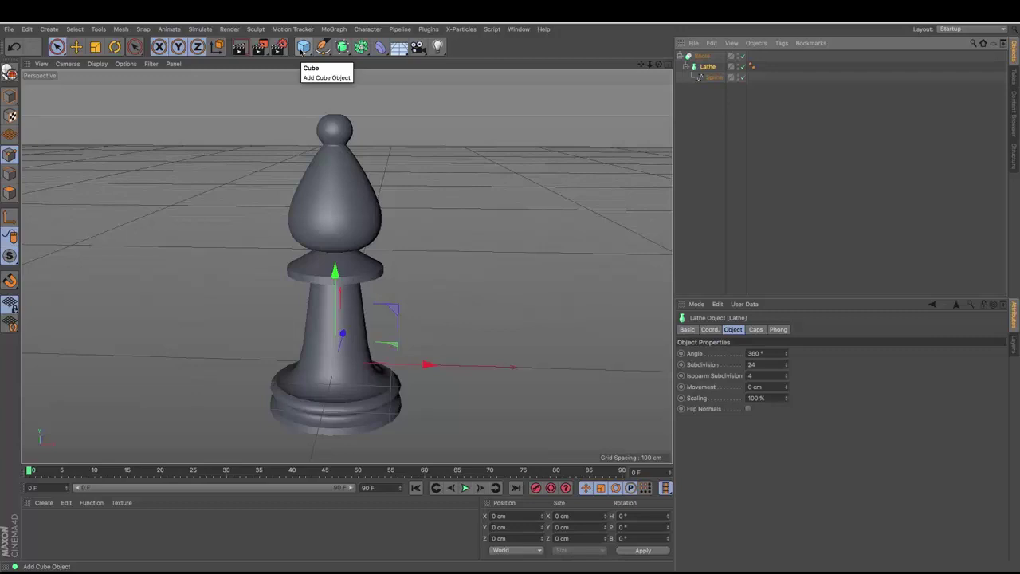
# Add a cube, narrow it to 27.232 cm wide, and raise it into the head, shifted right.
pyautogui.click(302, 51)
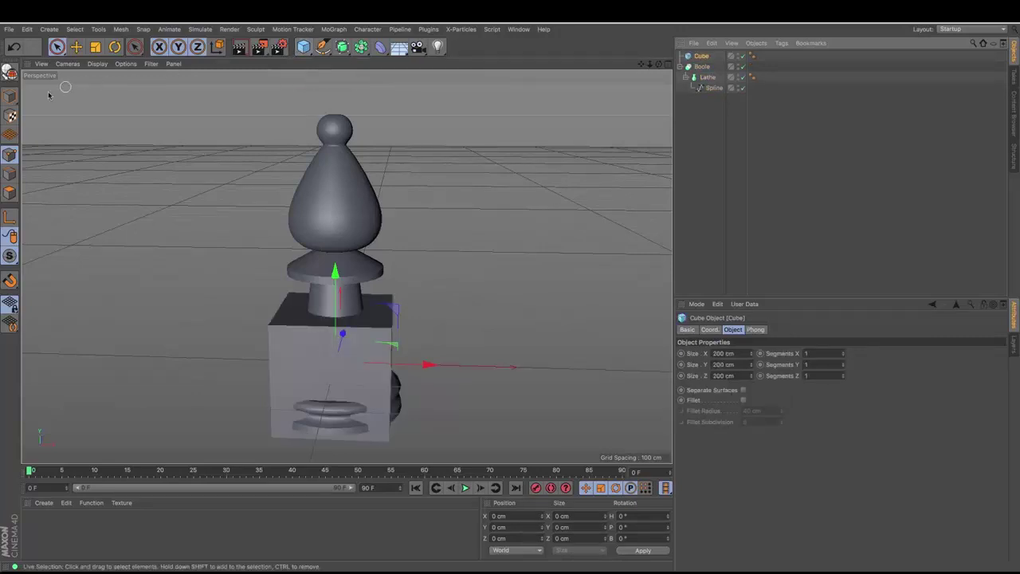
pyautogui.click(10, 96)
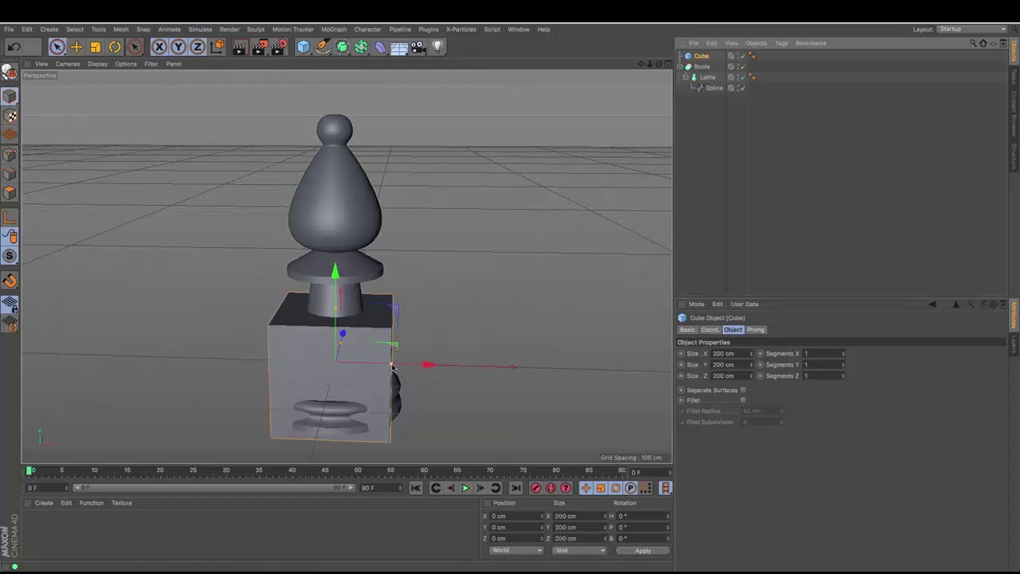
pyautogui.moveTo(392, 366); pyautogui.dragTo(343, 365)
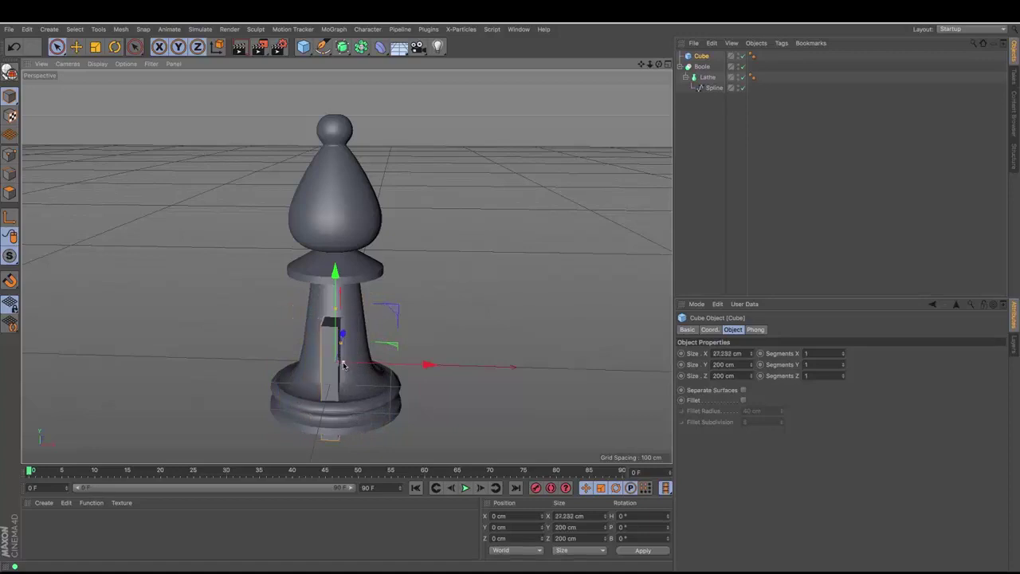
pyautogui.moveTo(336, 279); pyautogui.dragTo(359, 78)
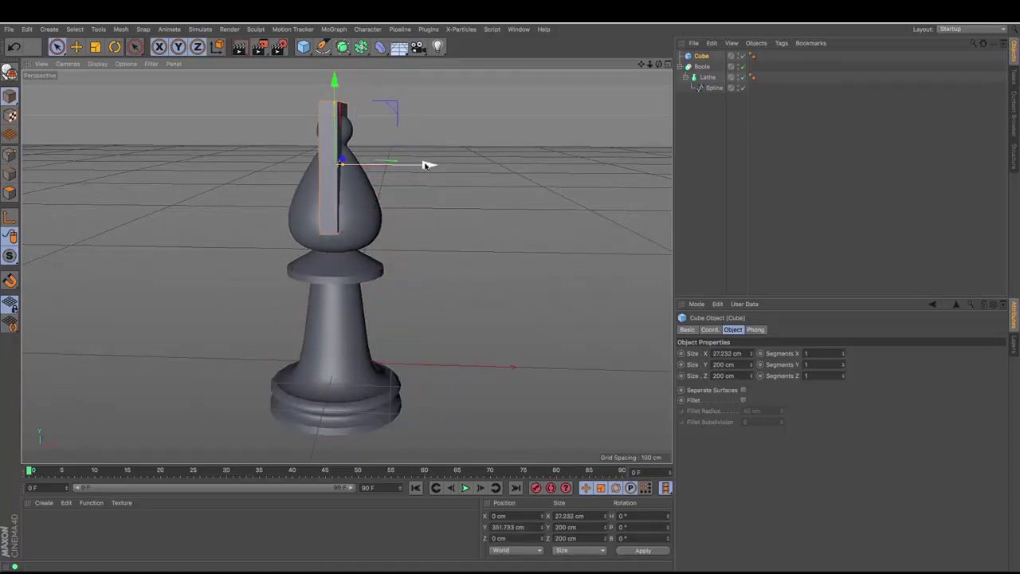
pyautogui.moveTo(423, 165); pyautogui.dragTo(460, 165)
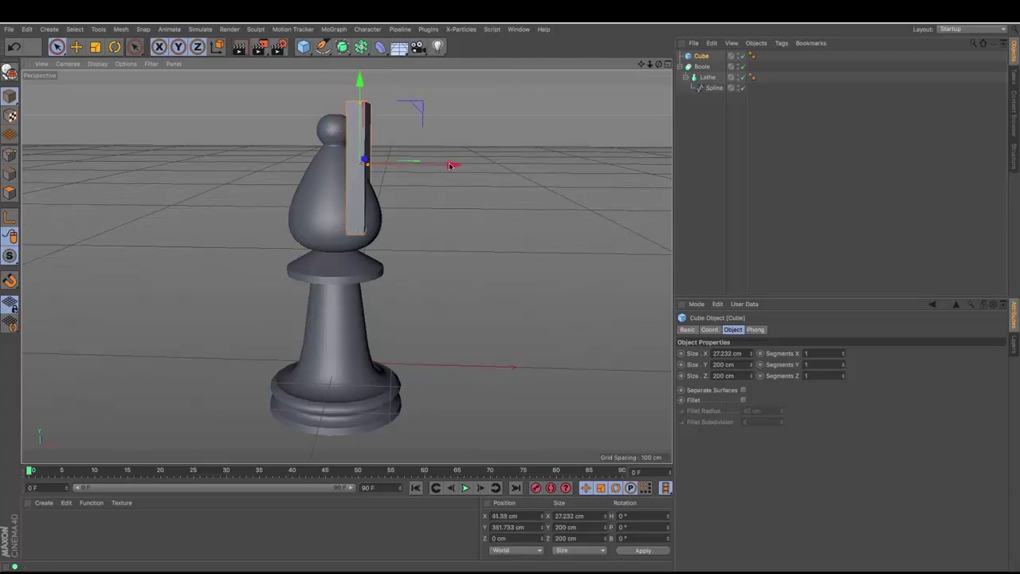
# Rotate the cube to 24.728° in Front view and thin it to 17.329 cm.
pyautogui.press('F4')
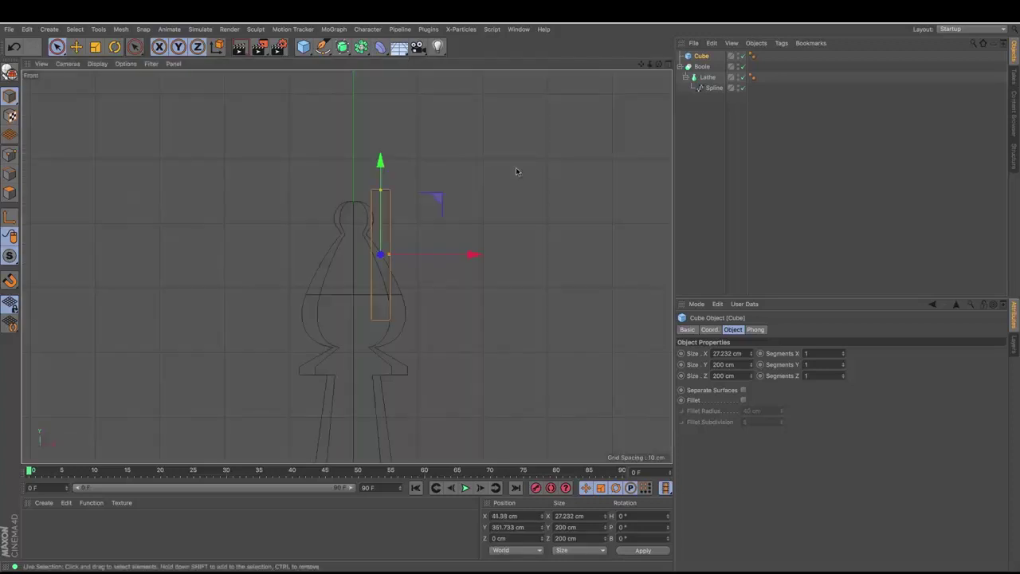
pyautogui.click(115, 47)
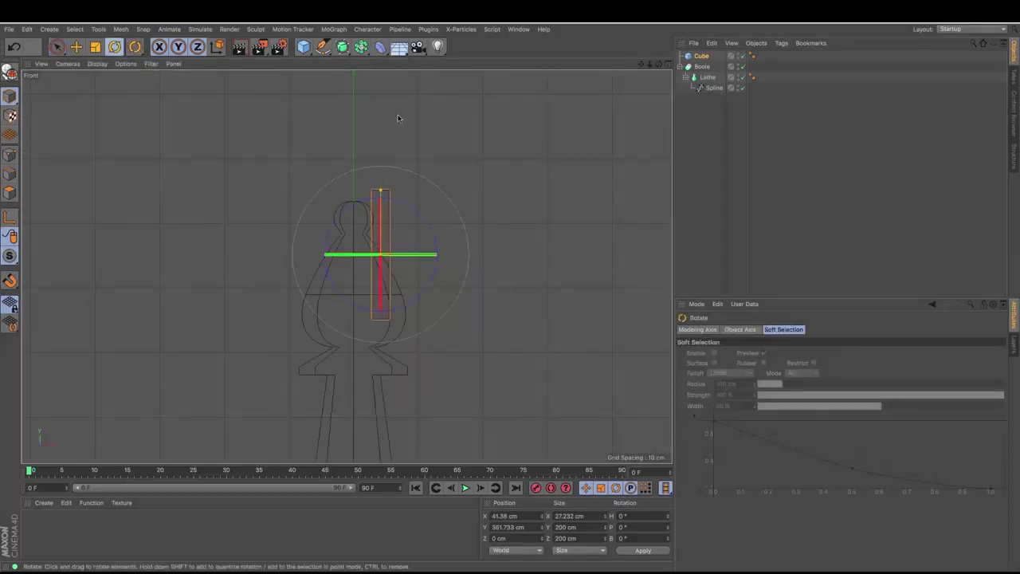
pyautogui.moveTo(458, 112); pyautogui.dragTo(525, 147)
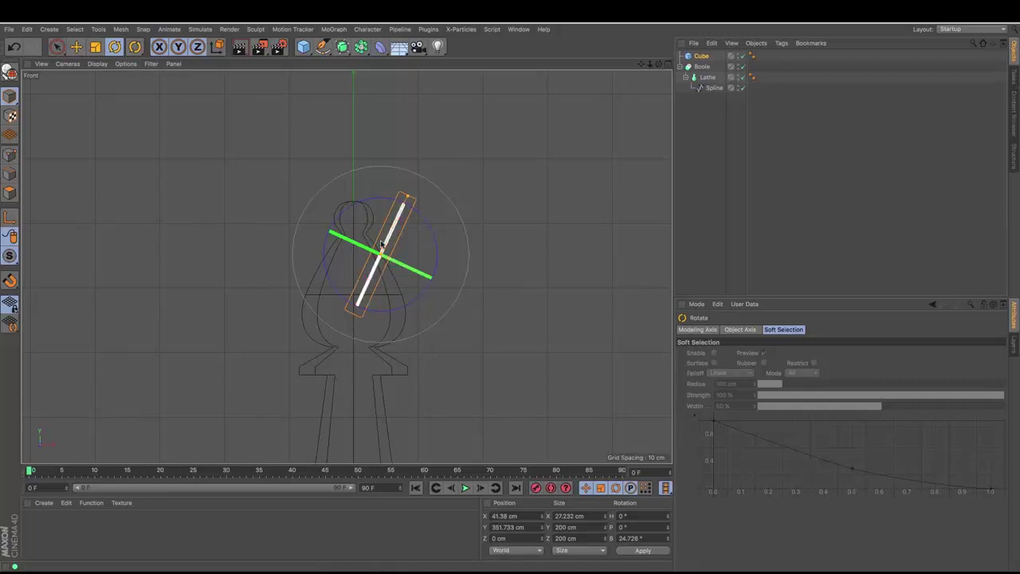
pyautogui.click(76, 47)
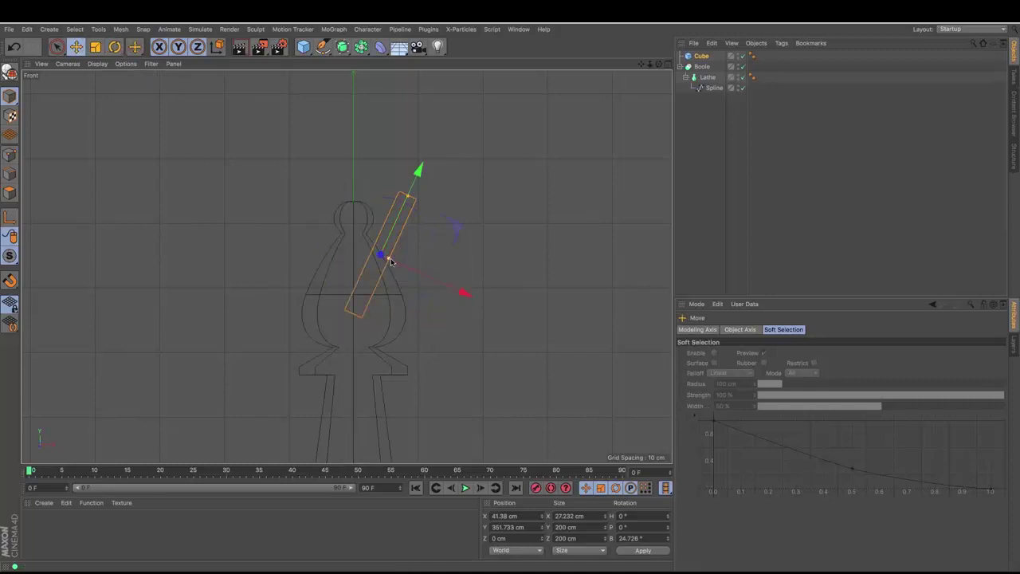
pyautogui.moveTo(388, 261); pyautogui.dragTo(385, 258)
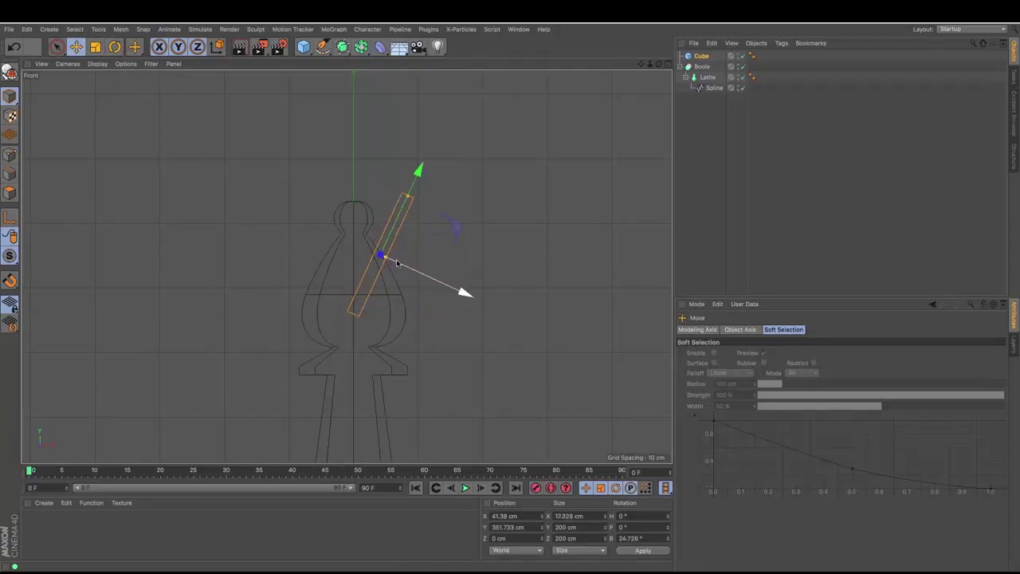
pyautogui.press('F1')
# Place the Cube inside the Boole below the Lathe so it carves the diagonal slit.
pyautogui.moveTo(659, 63); pyautogui.dragTo(346, 266)
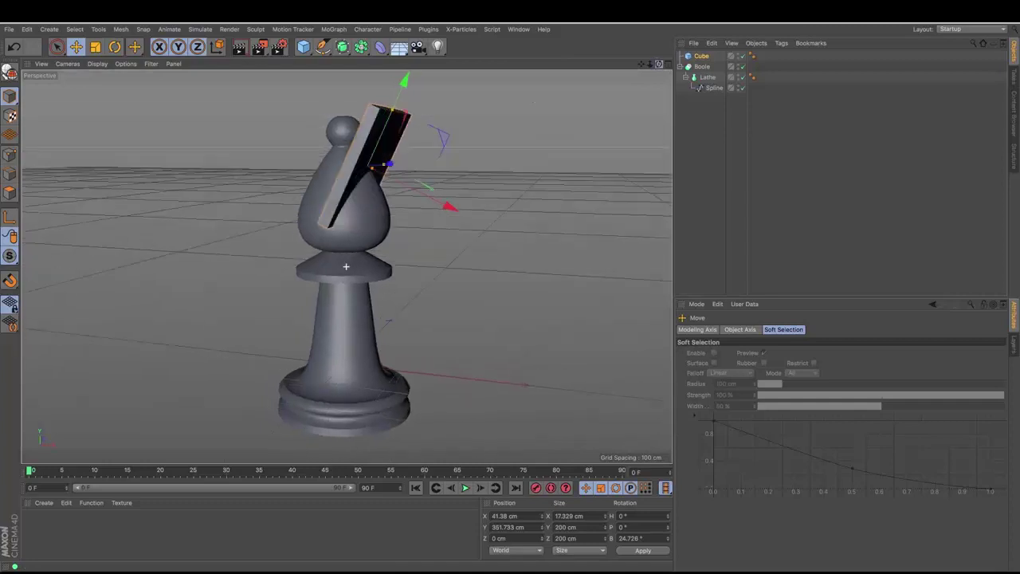
pyautogui.keyDown('alt'); pyautogui.moveTo(346, 267); pyautogui.dragTo(346, 266); pyautogui.keyUp('alt')
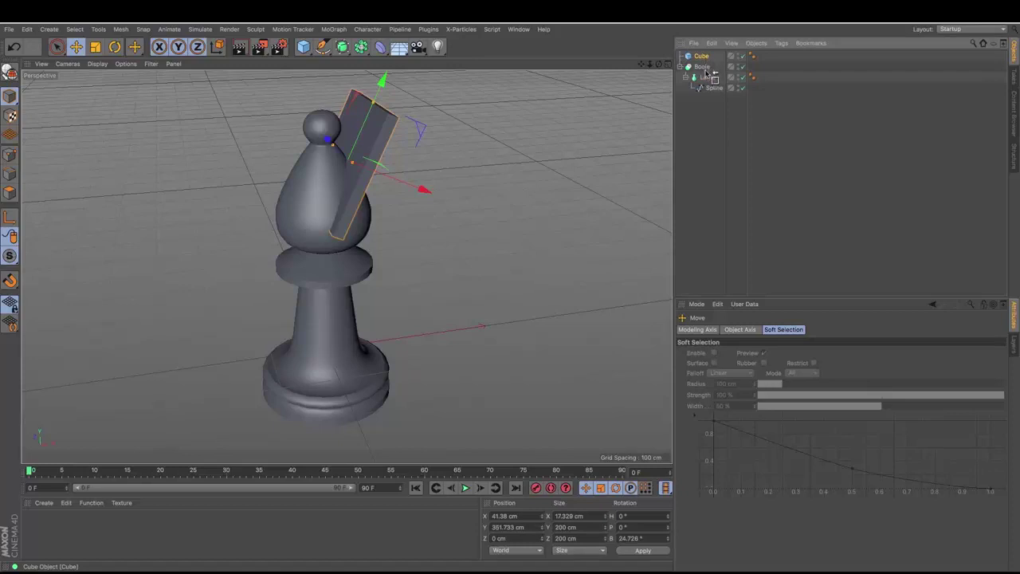
pyautogui.moveTo(706, 74); pyautogui.dragTo(708, 74)
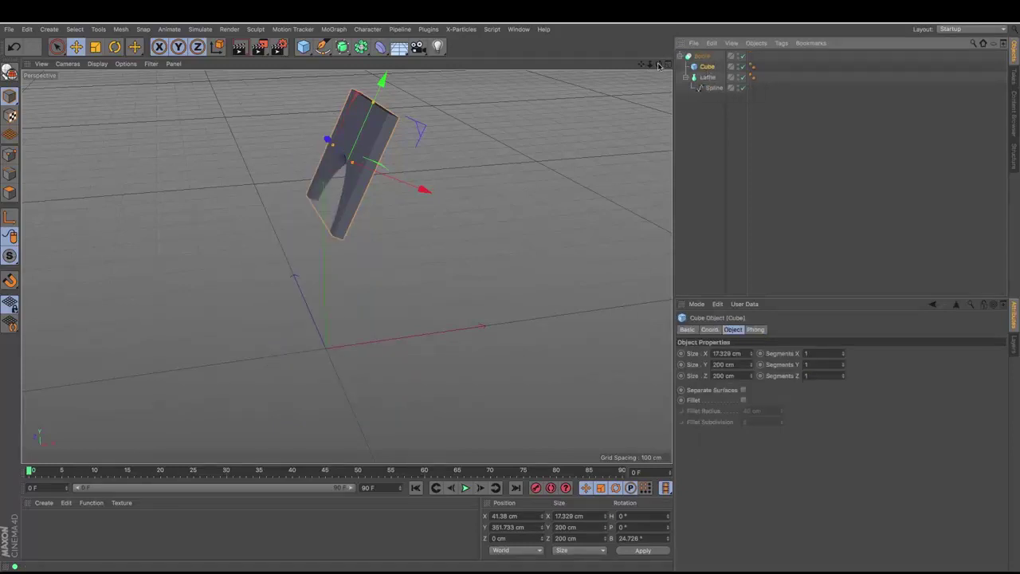
pyautogui.keyDown('alt'); pyautogui.moveTo(346, 266); pyautogui.dragTo(346, 267); pyautogui.keyUp('alt')
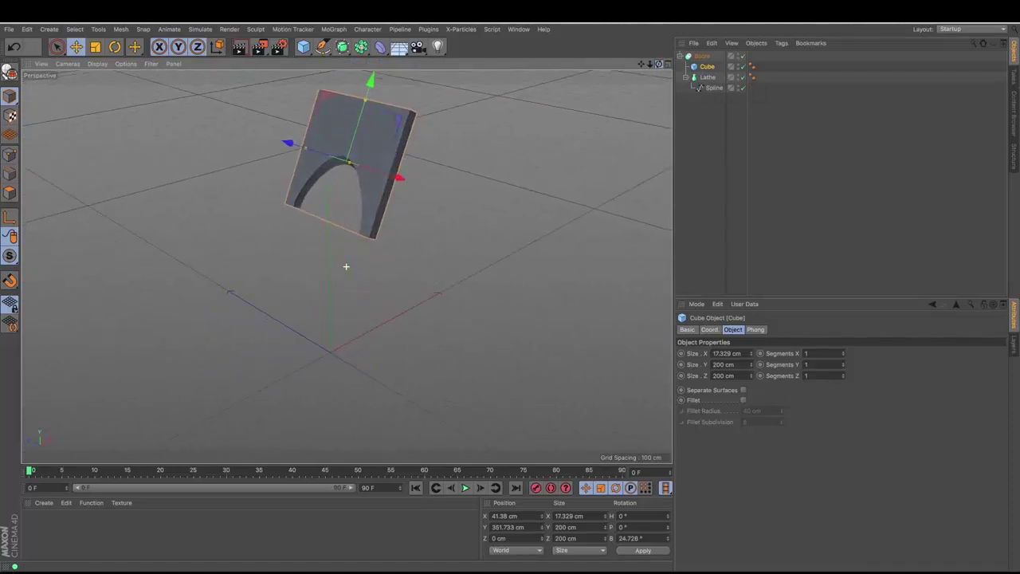
pyautogui.click(686, 77)
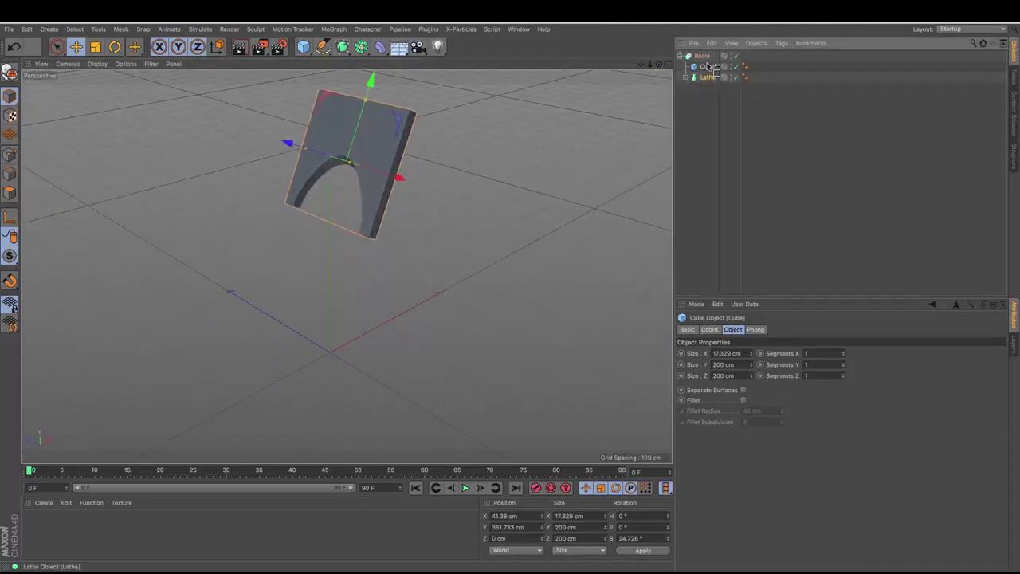
pyautogui.moveTo(712, 68); pyautogui.dragTo(346, 266)
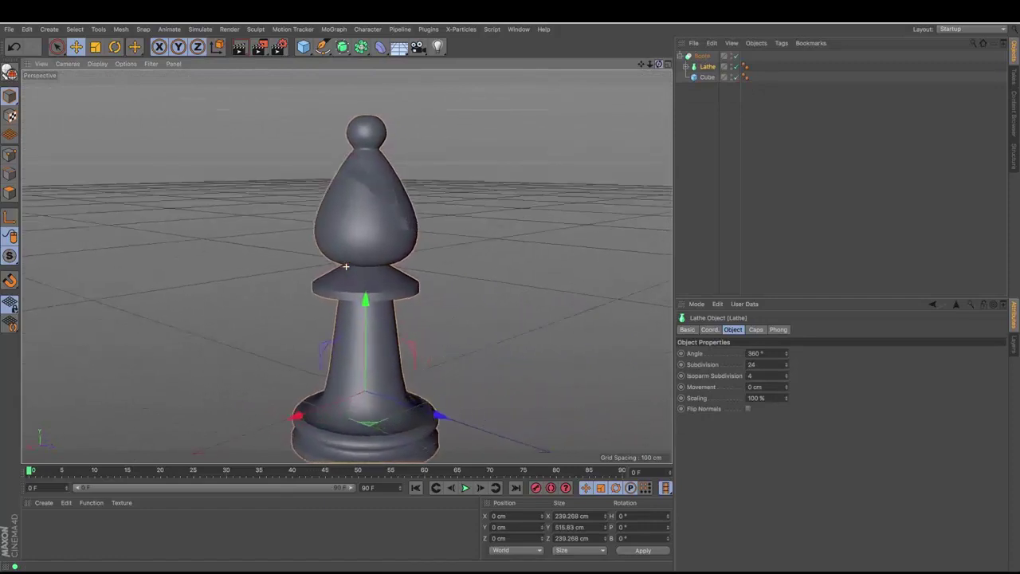